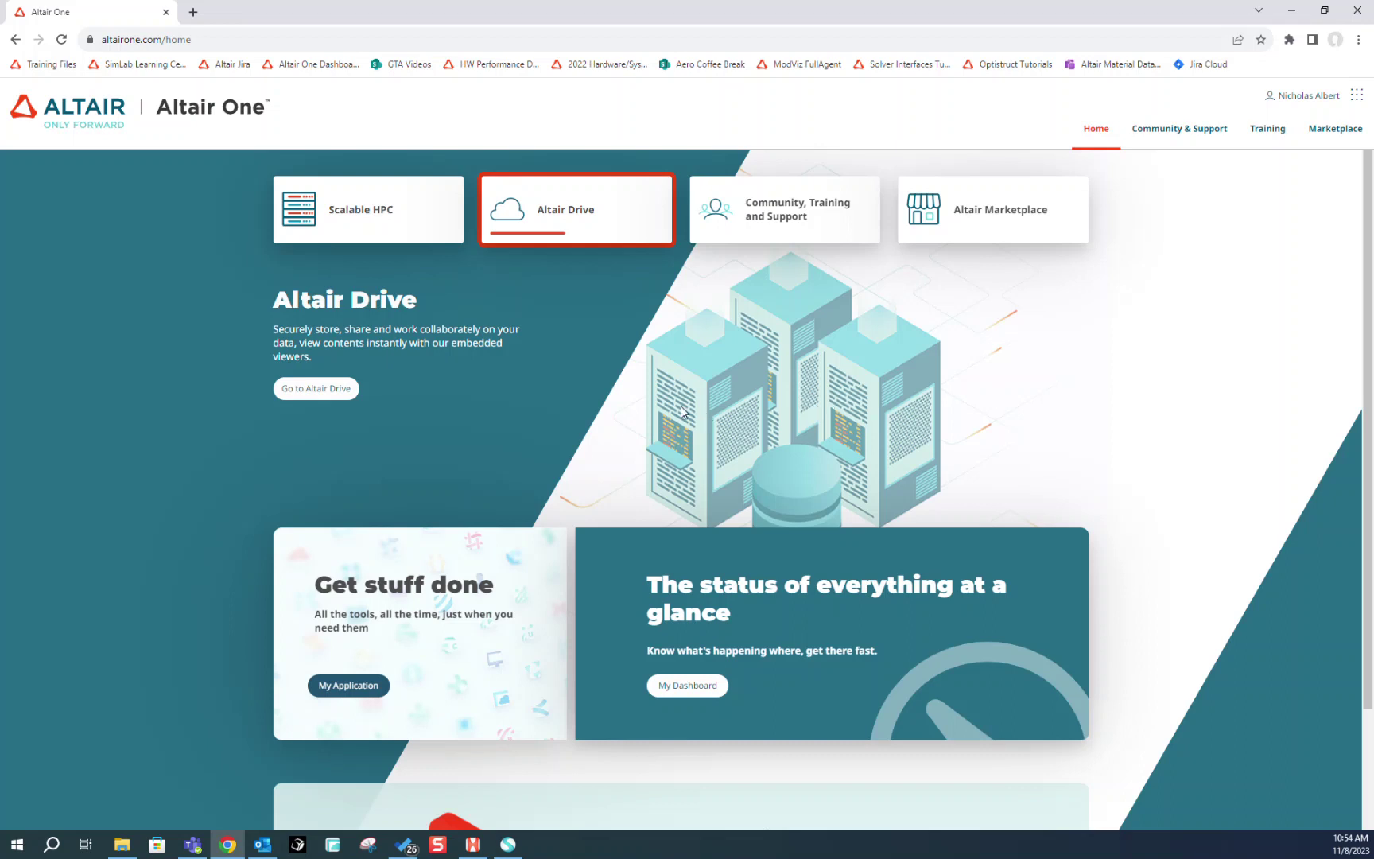
Browse the Altair Marketplace from the Altair One home page and launch Material Data Center
left_click(274, 42)
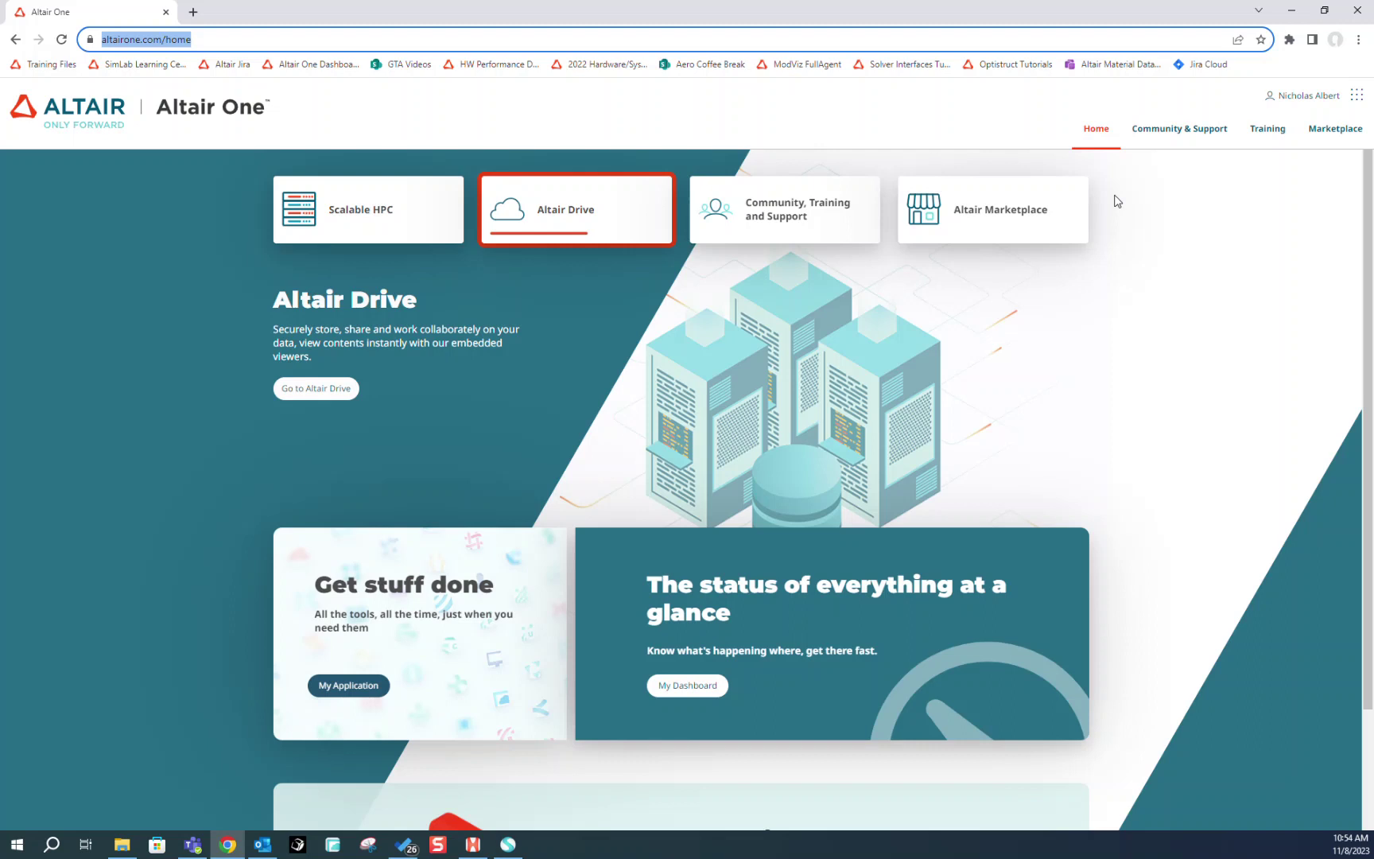
left_click(1258, 209)
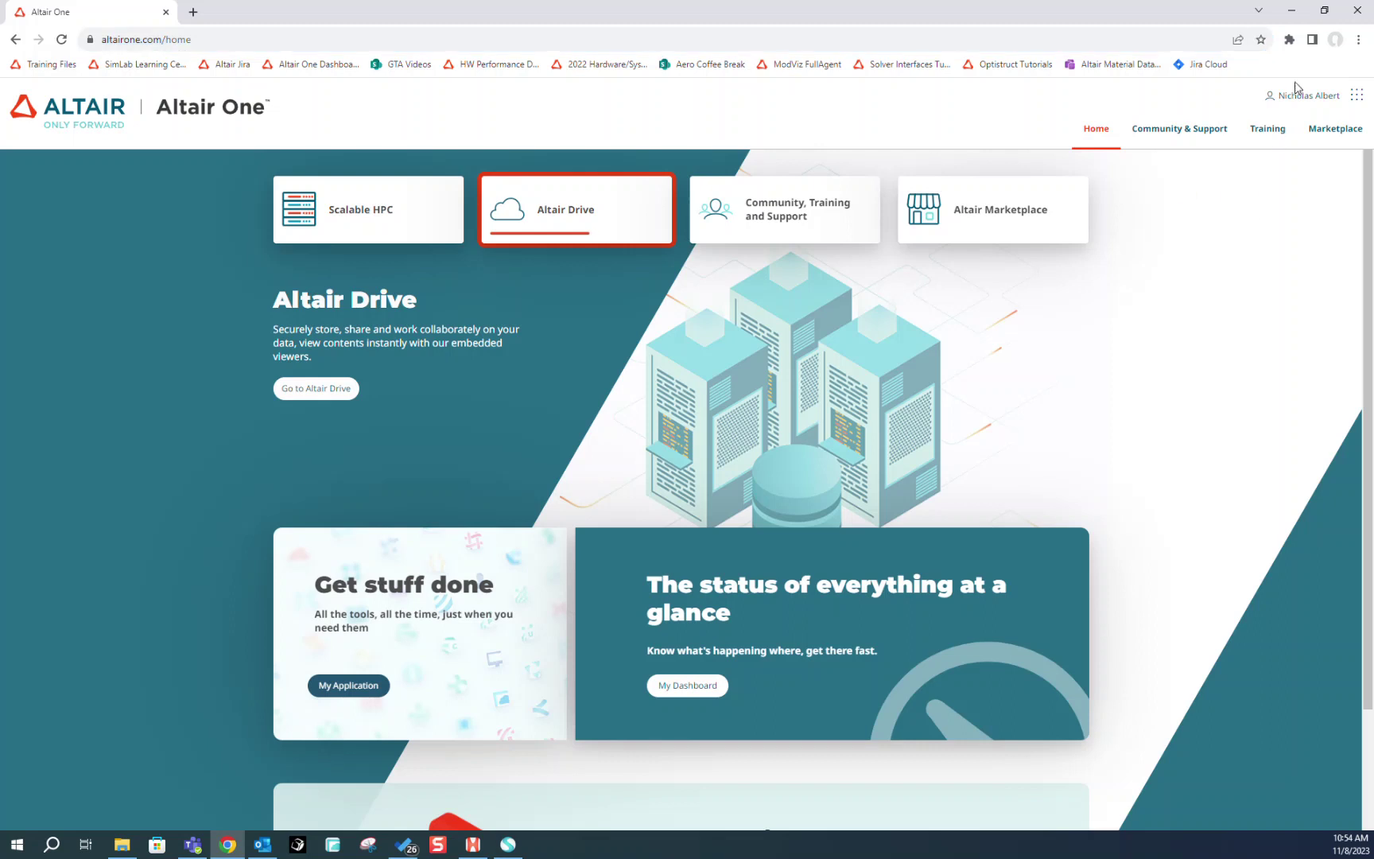
left_click(990, 215)
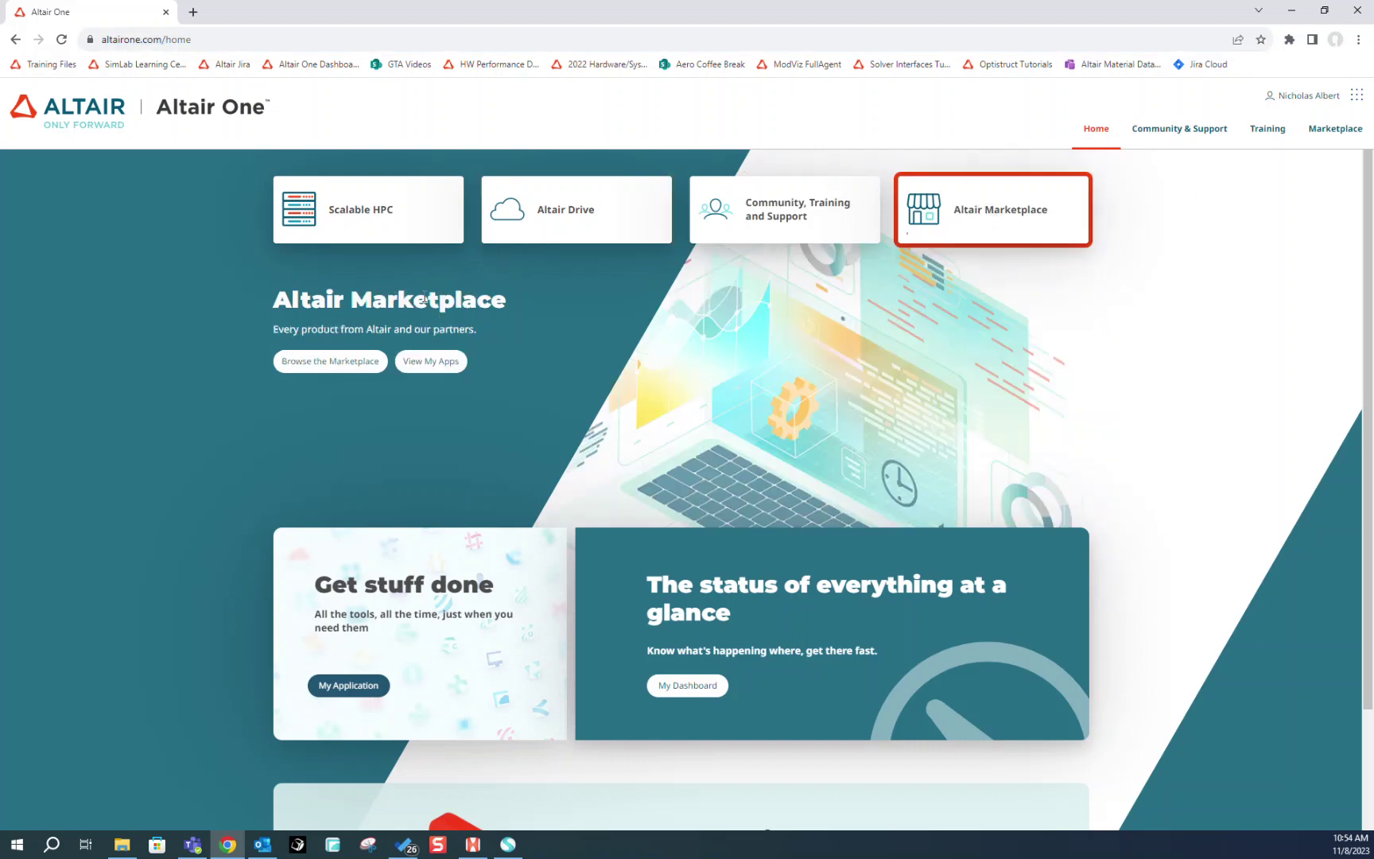
left_click(302, 364)
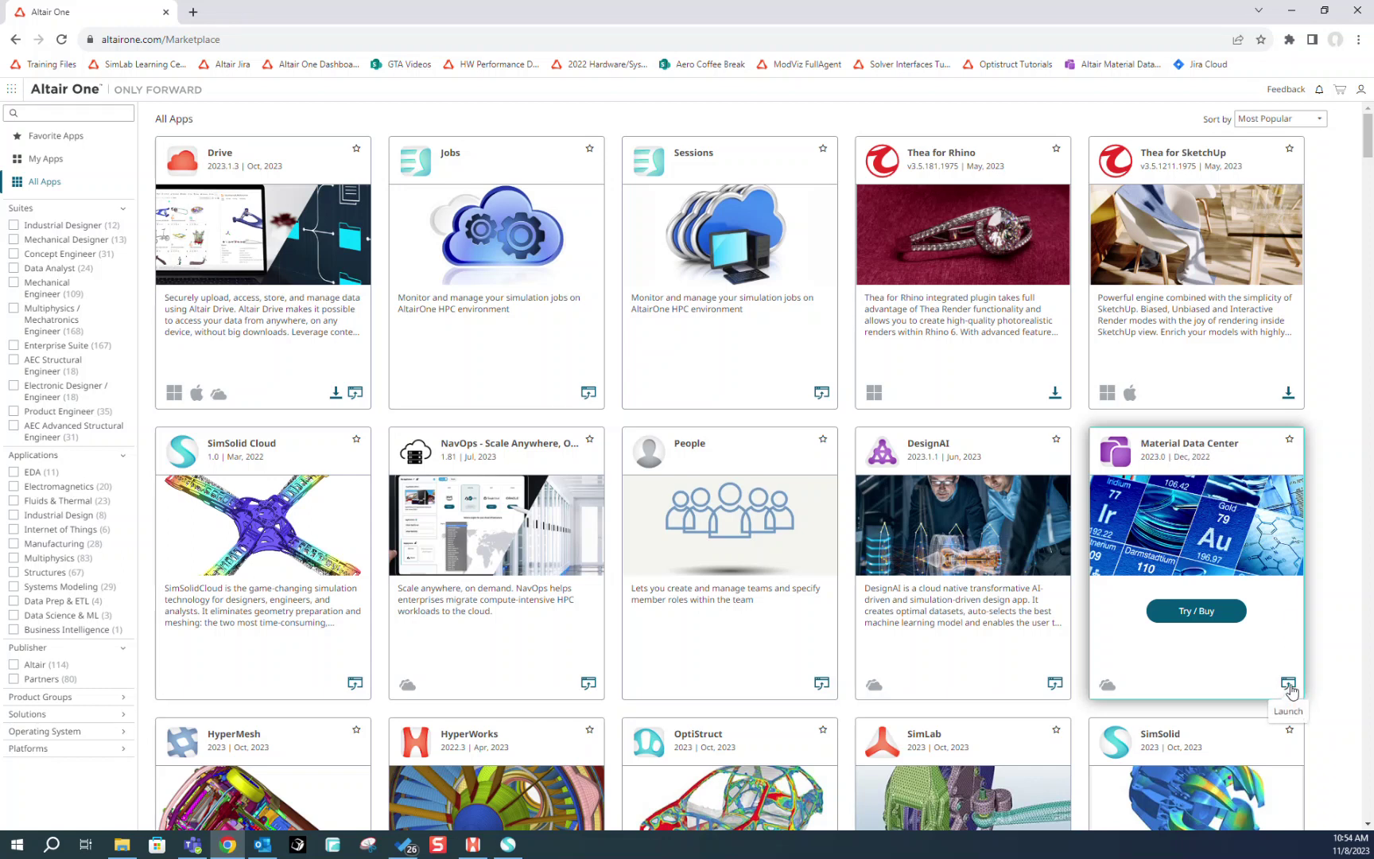
left_click(1289, 685)
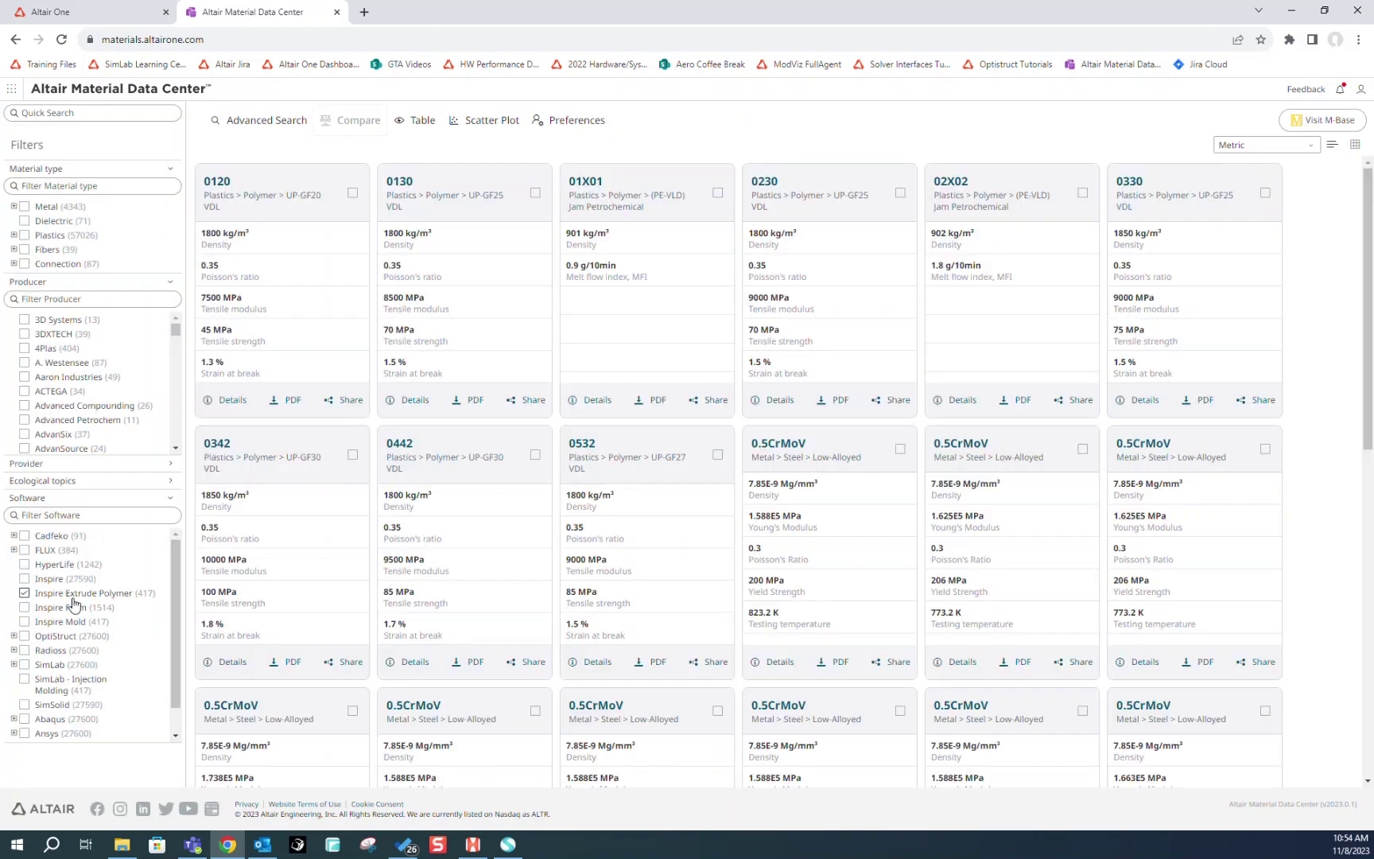
Filter the materials to SimSolid software and the Metal > Steel > Low-Alloyed material type
left_click(73, 598)
left_click(24, 705)
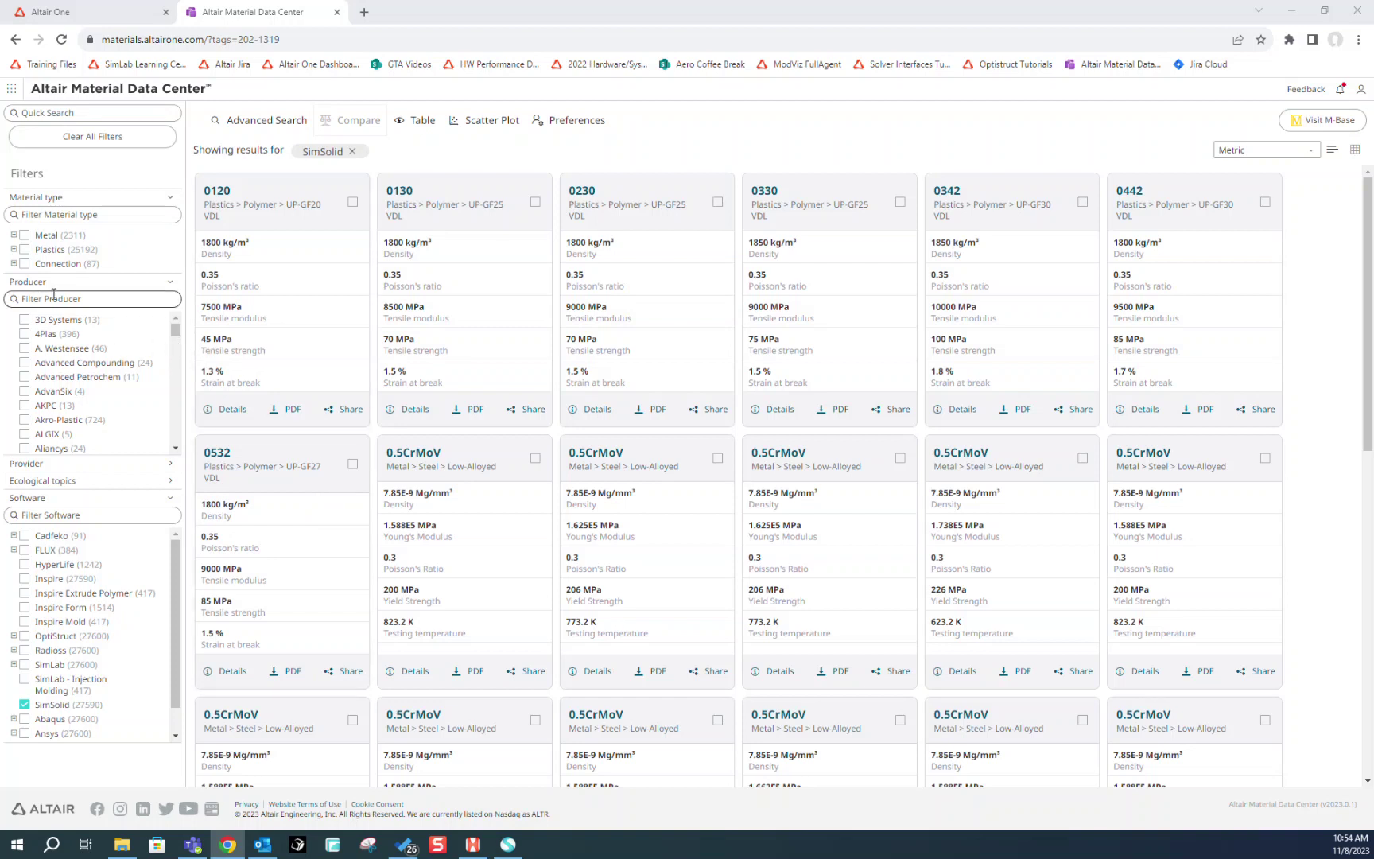
left_click(25, 235)
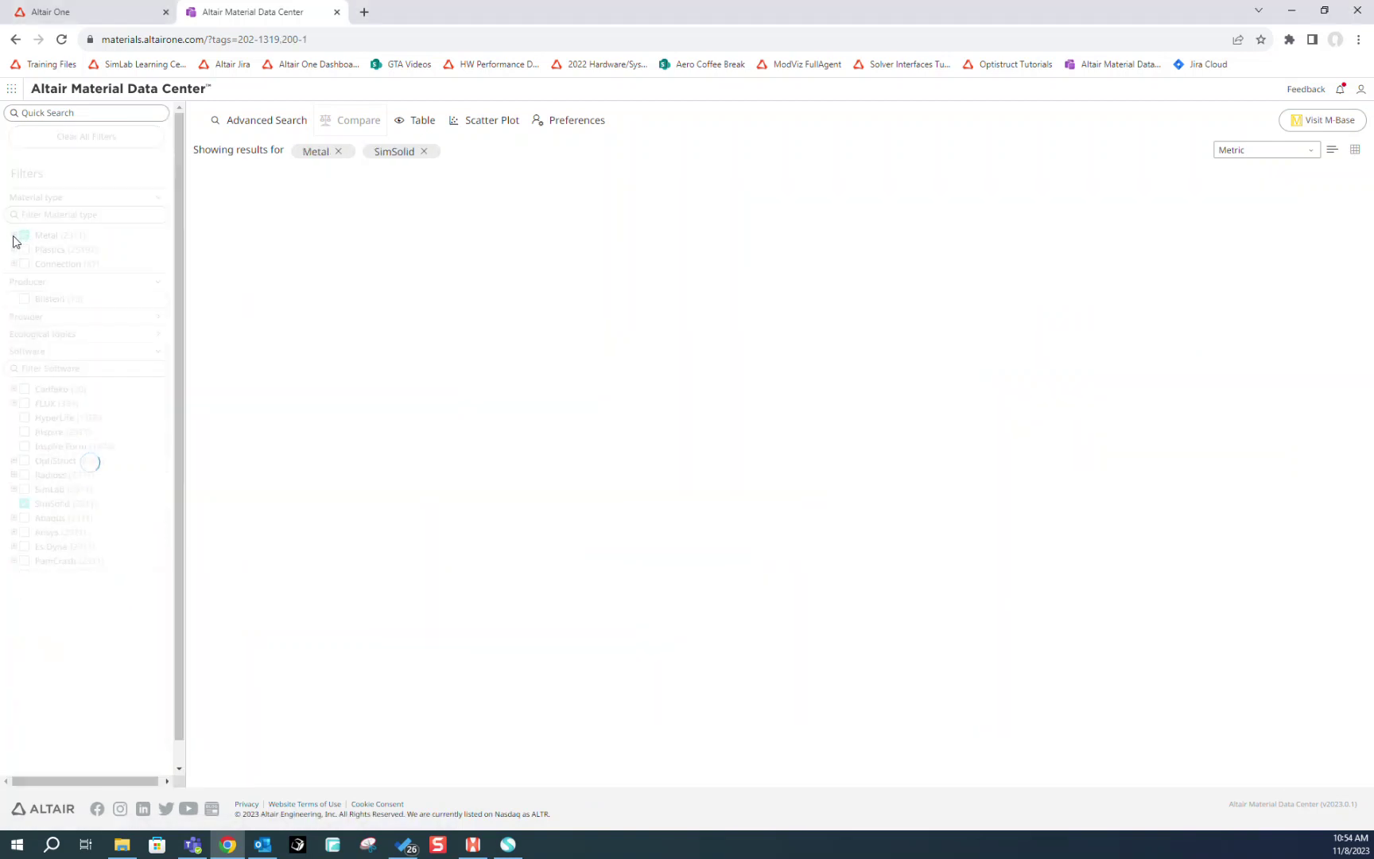
left_click(13, 235)
left_click(45, 249)
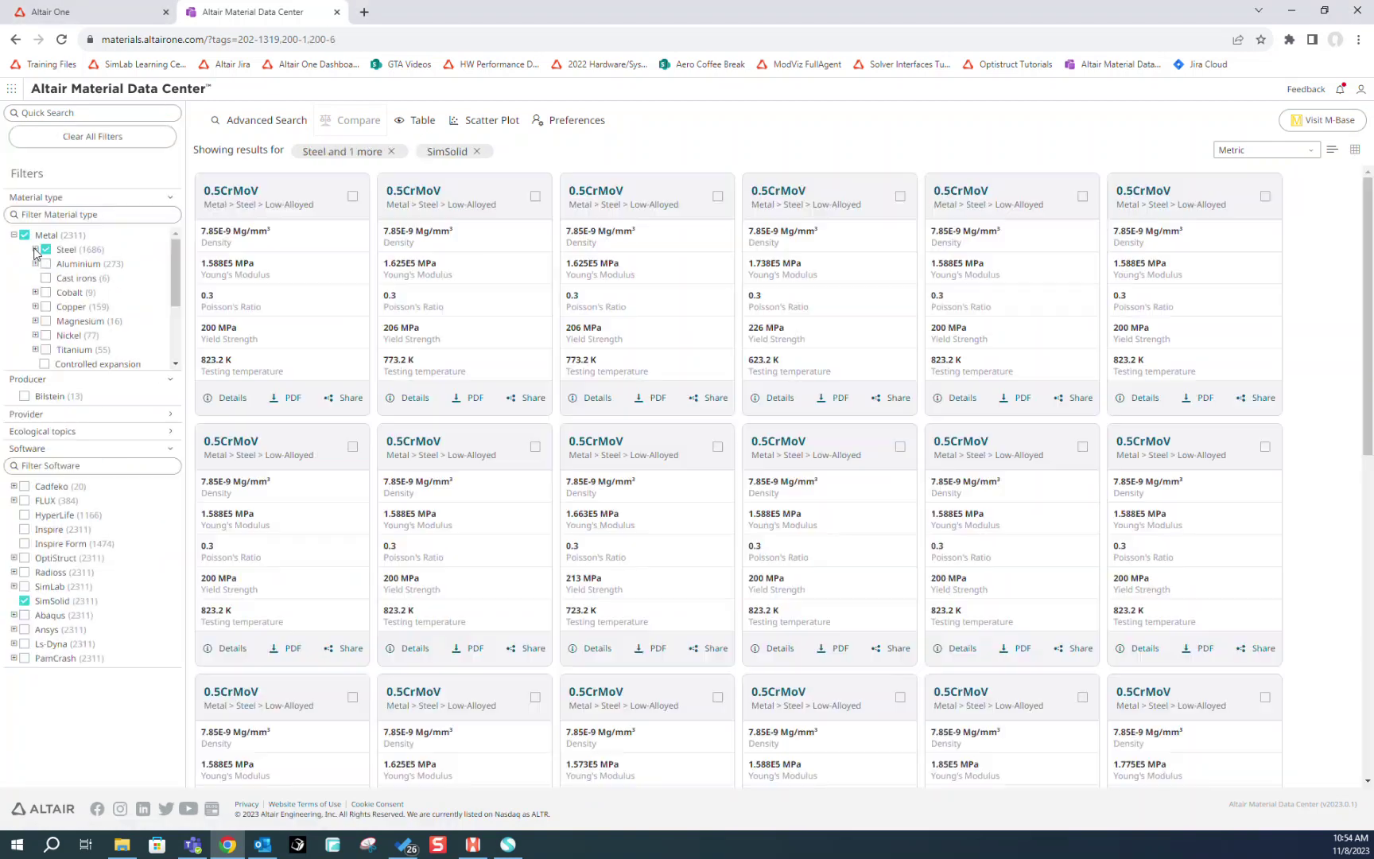
left_click(35, 250)
left_click(67, 278)
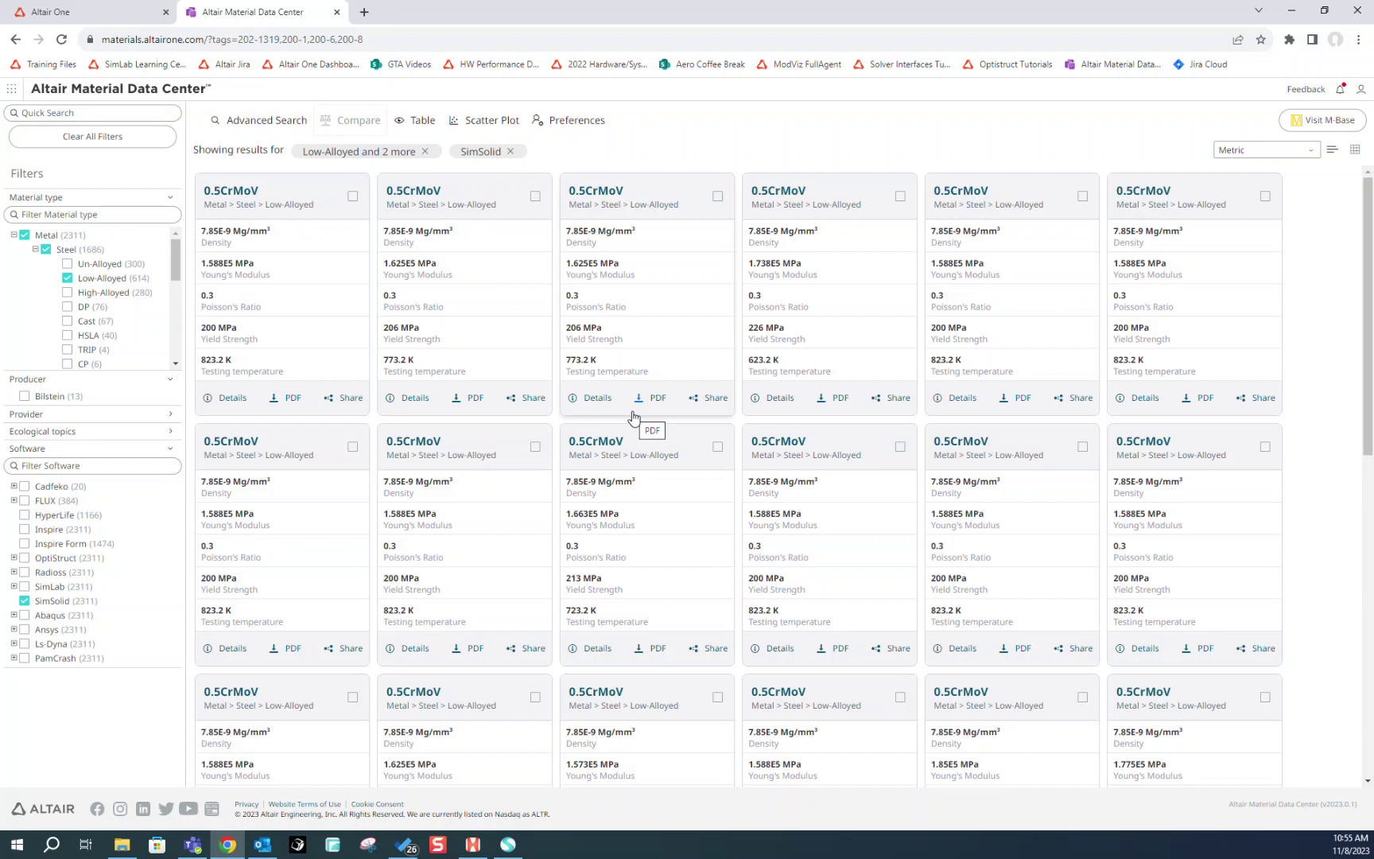
Run an advanced search for materials with the AISI designation 4130
left_click(272, 124)
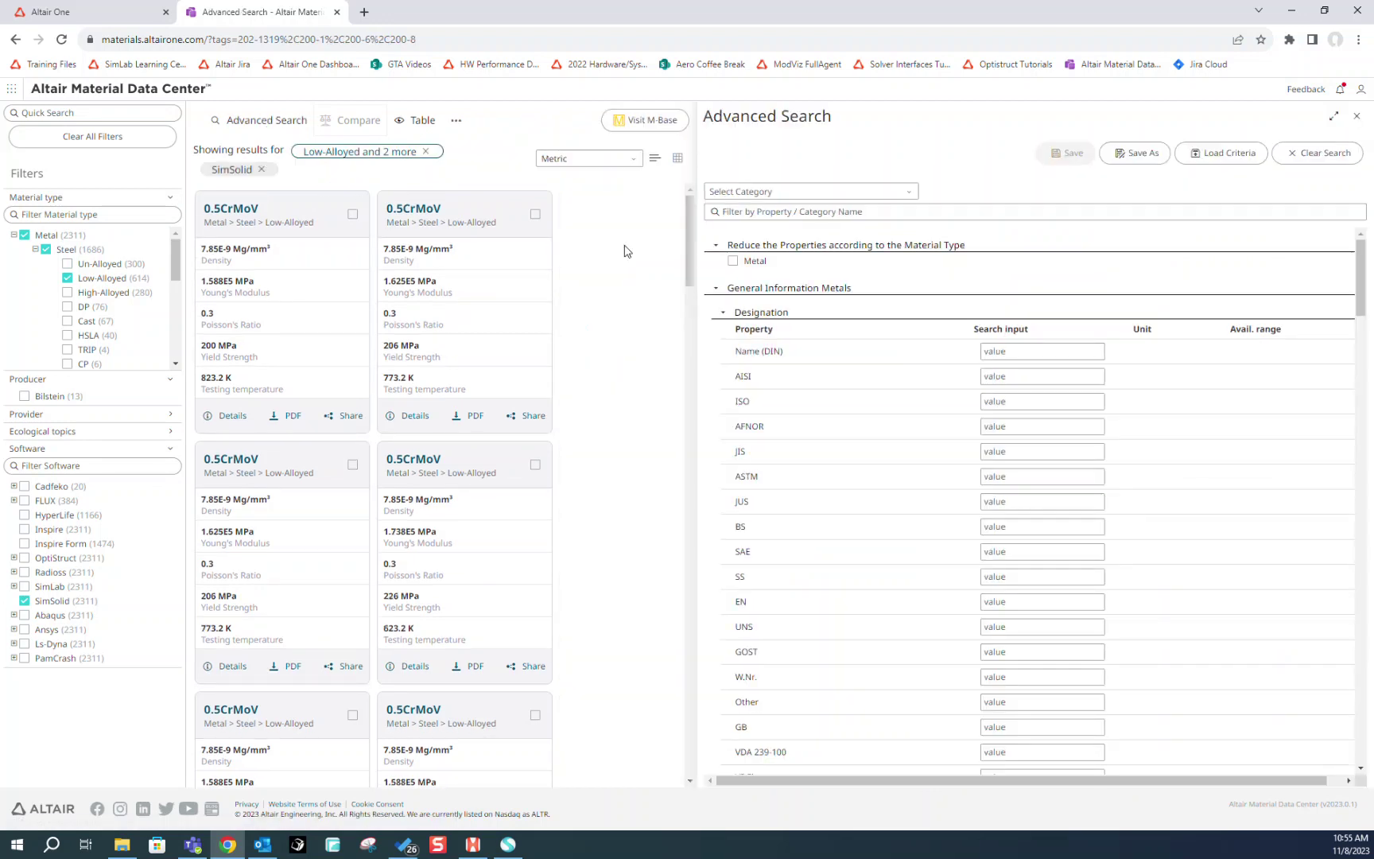
scroll(1006, 501, "down", 10)
scroll(1087, 485, "up", 5)
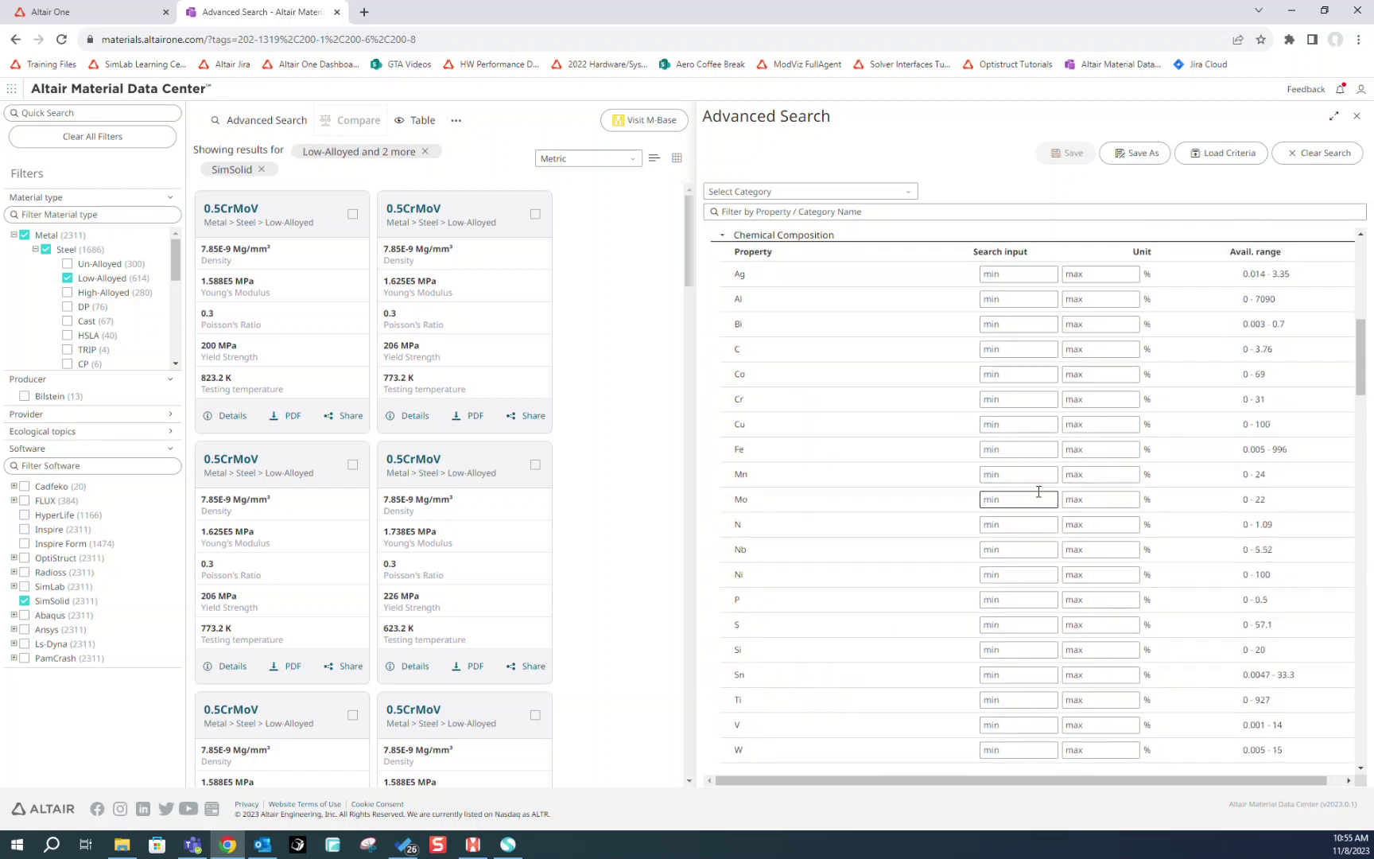
scroll(1038, 489, "down", 15)
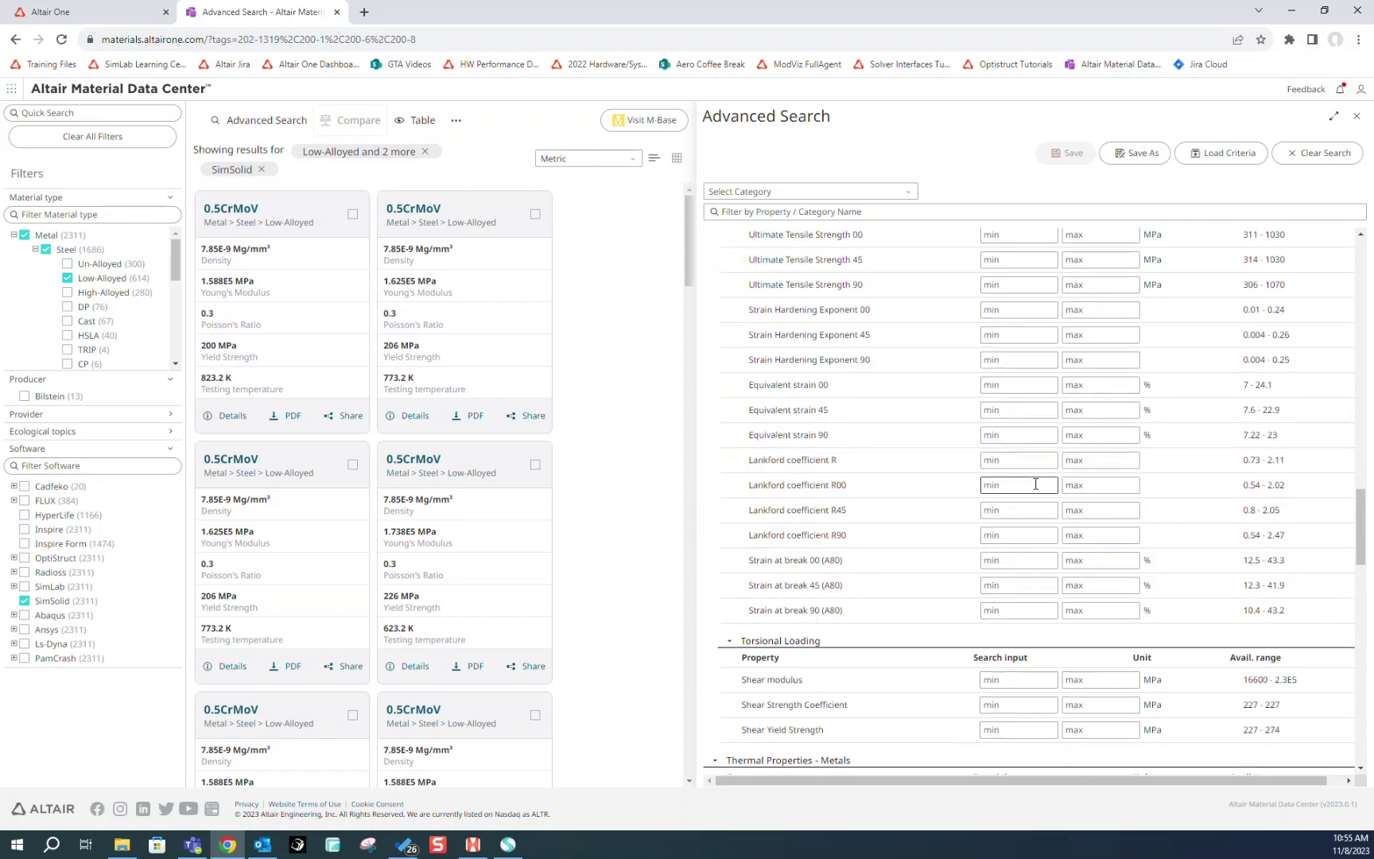
scroll(1037, 485, "up", 8)
scroll(1038, 481, "up", 12)
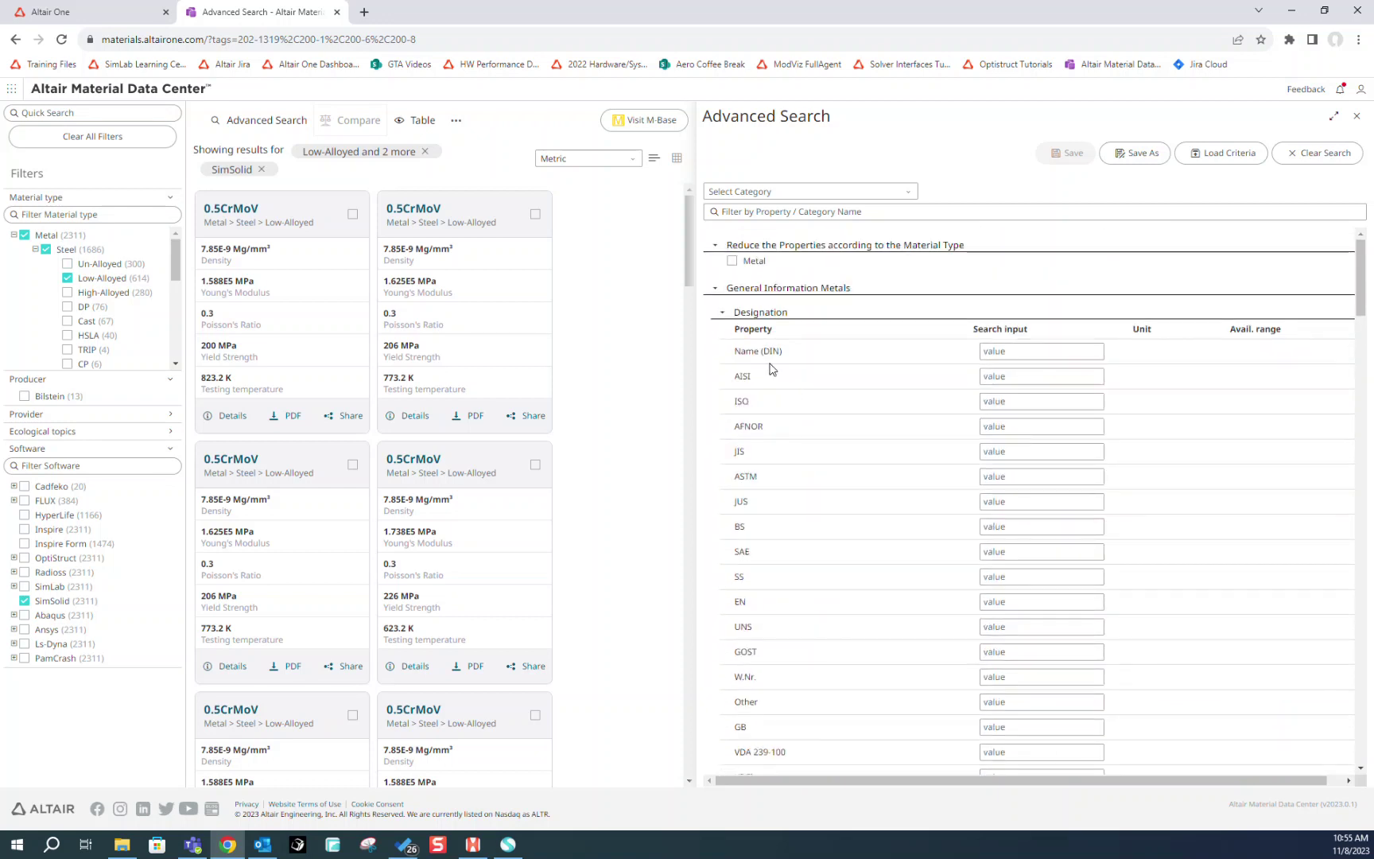
left_click(1029, 377)
type("4130")
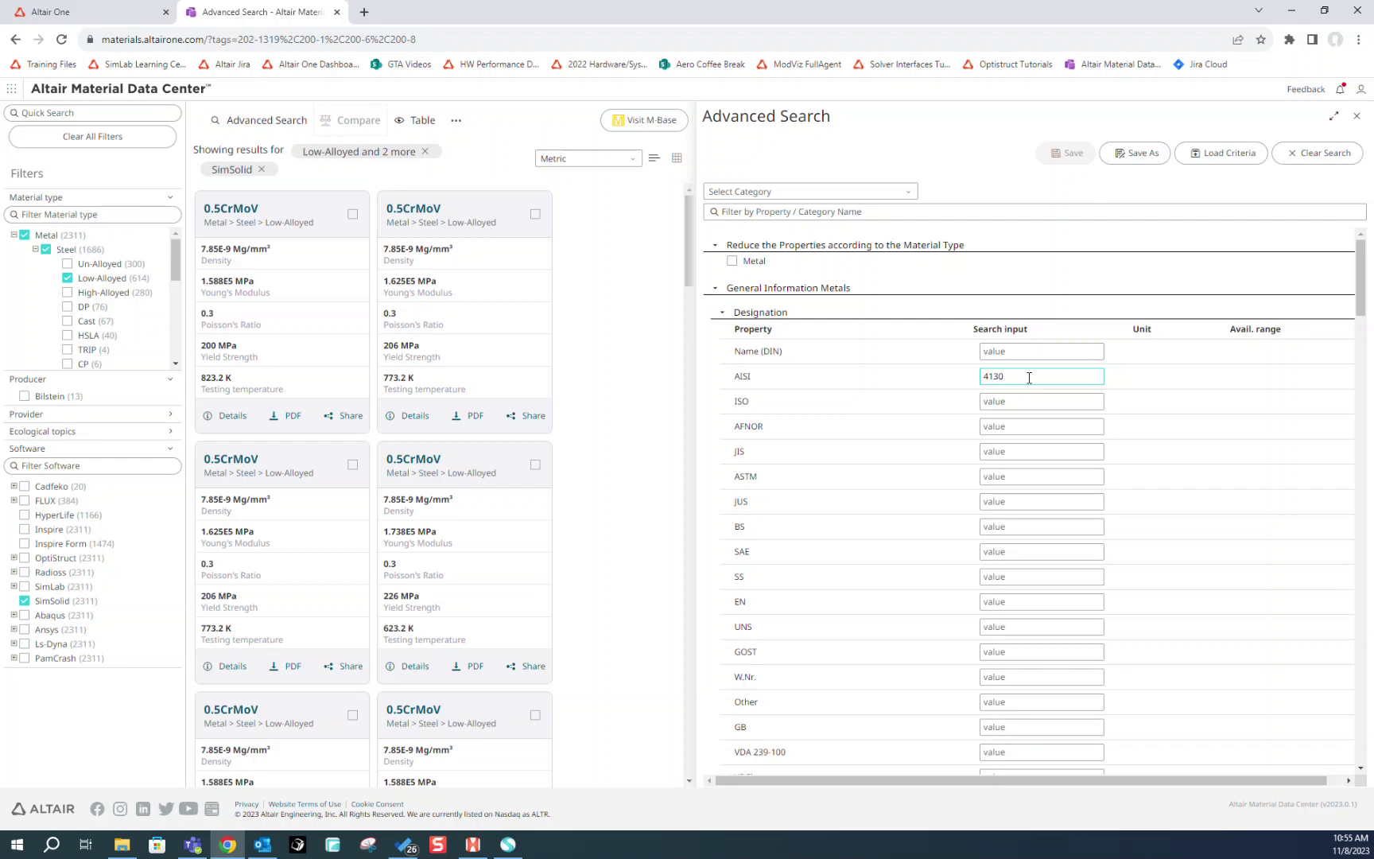
key("Return")
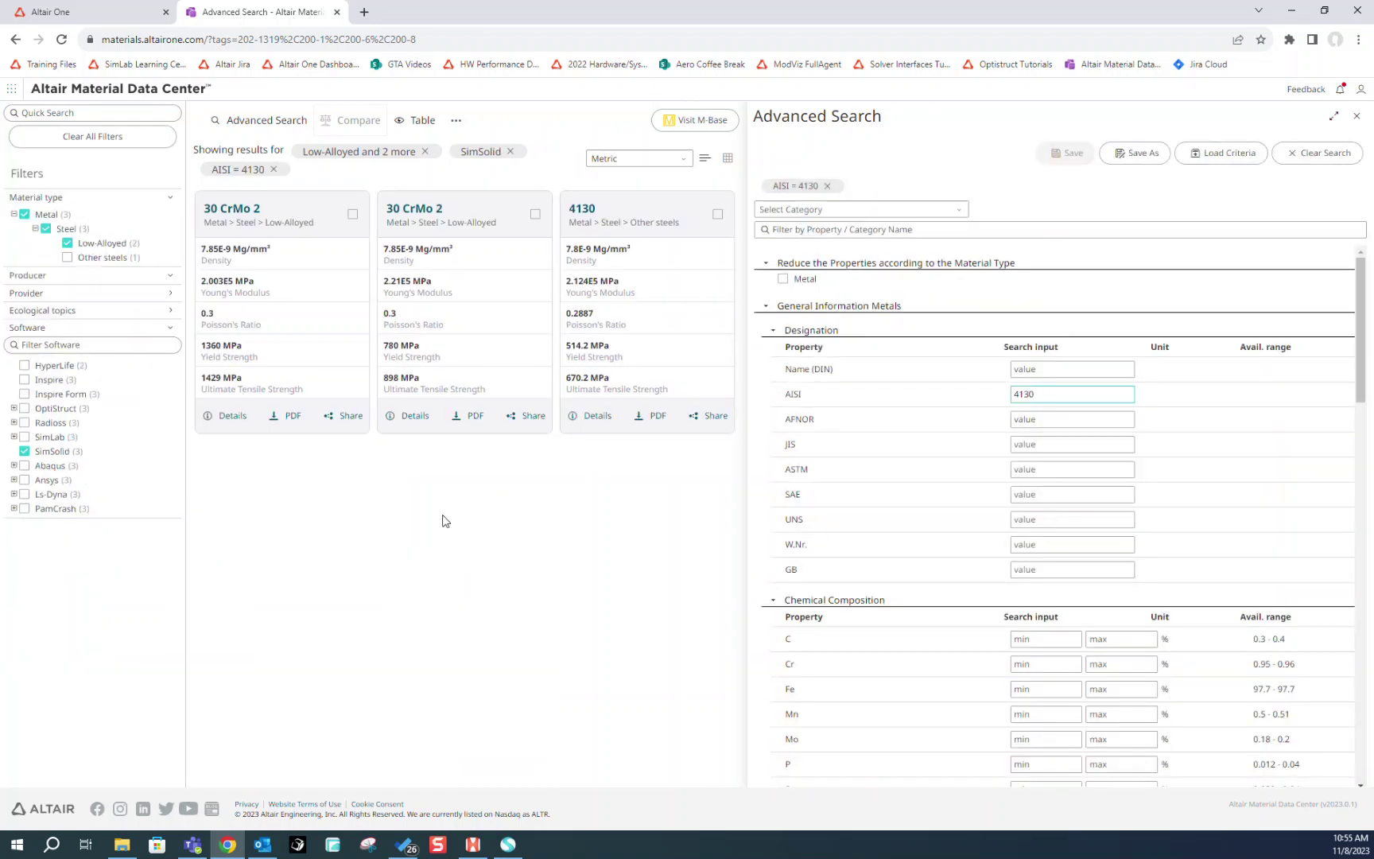
Review the general information, properties and plots of the first 30 CrMo 2 material
left_click(226, 418)
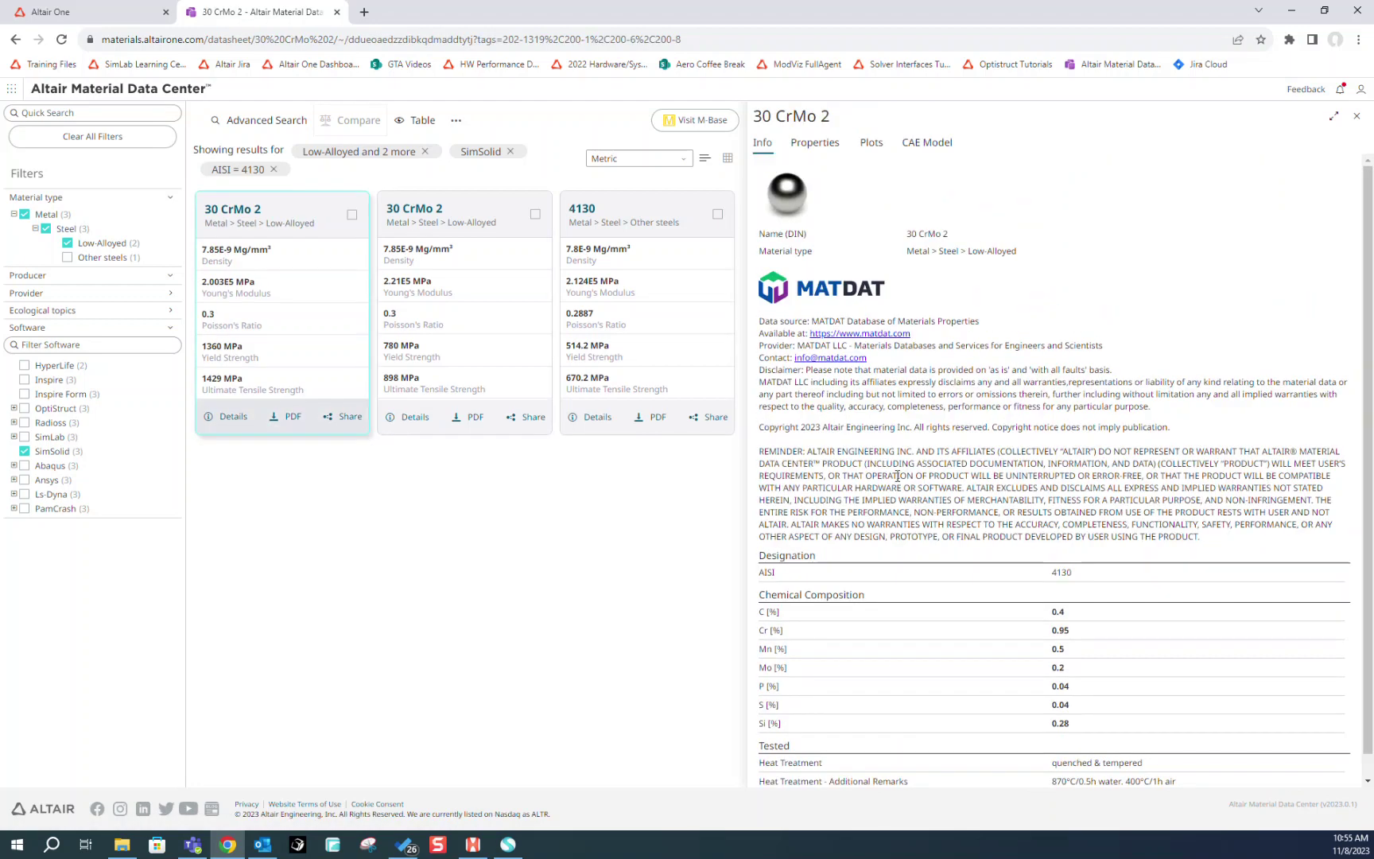
scroll(898, 476, "down", 1)
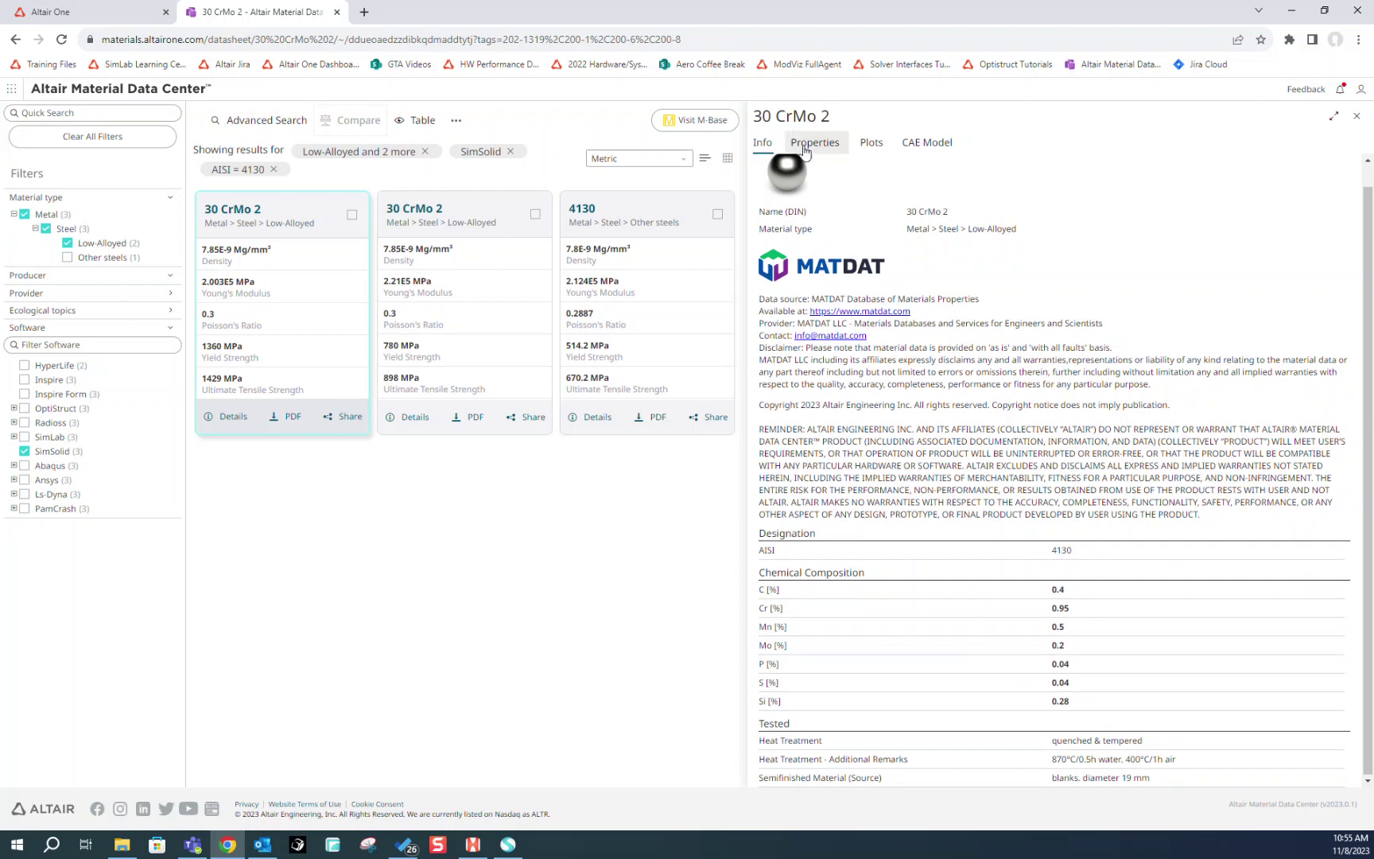
left_click(814, 143)
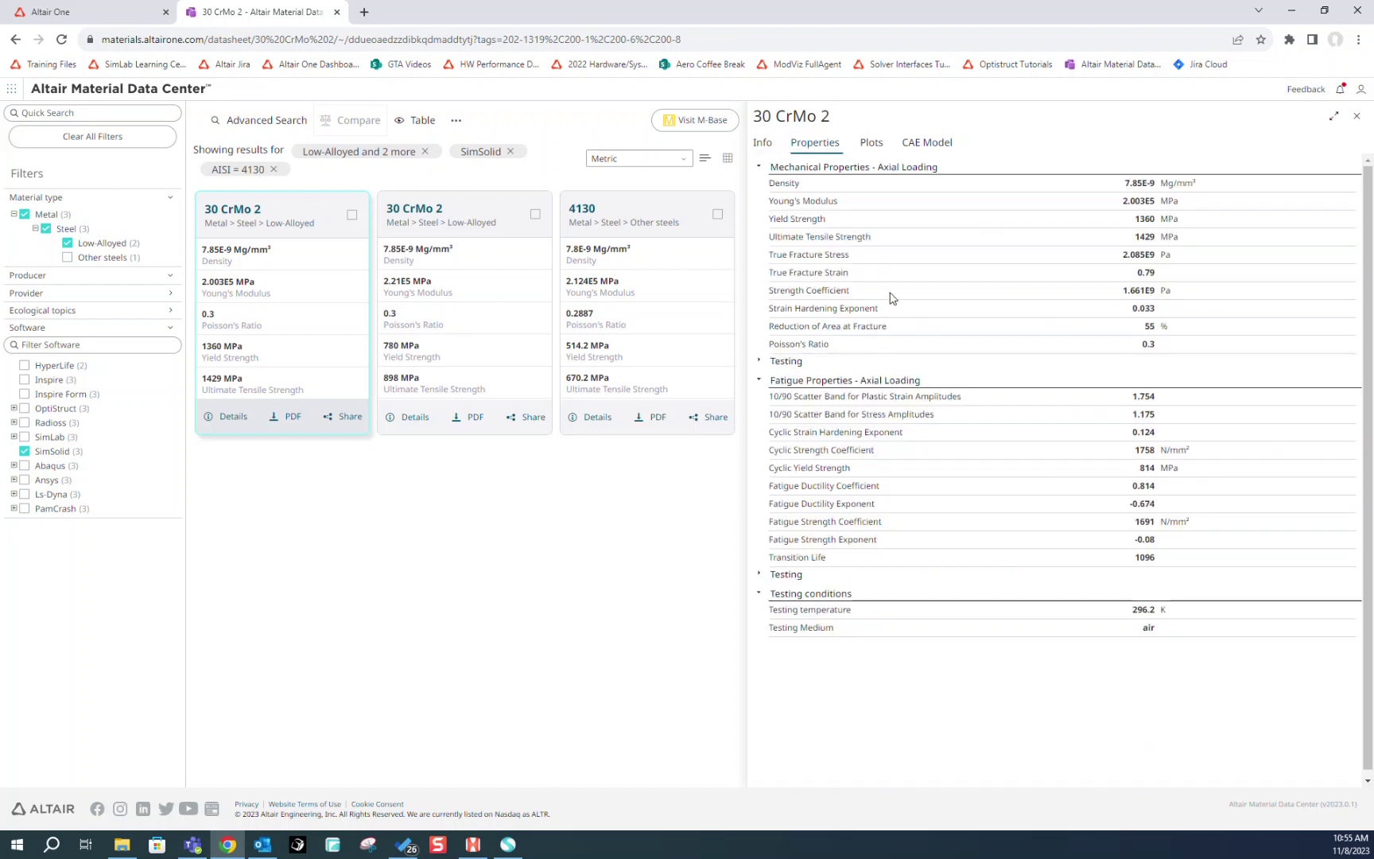
left_click(871, 144)
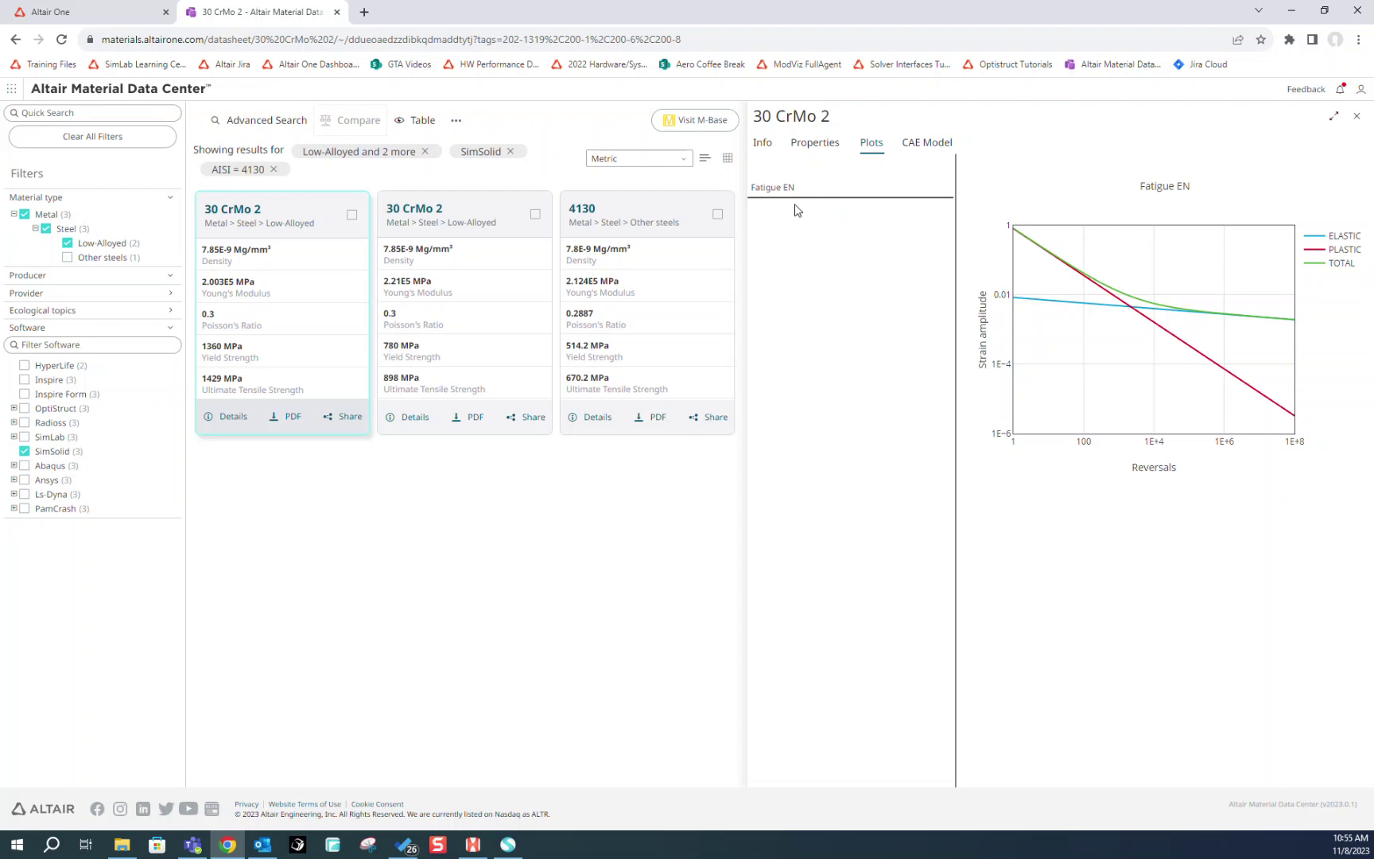
Download the CAE model of the first 30 CrMo 2 material for SimSolid
left_click(929, 144)
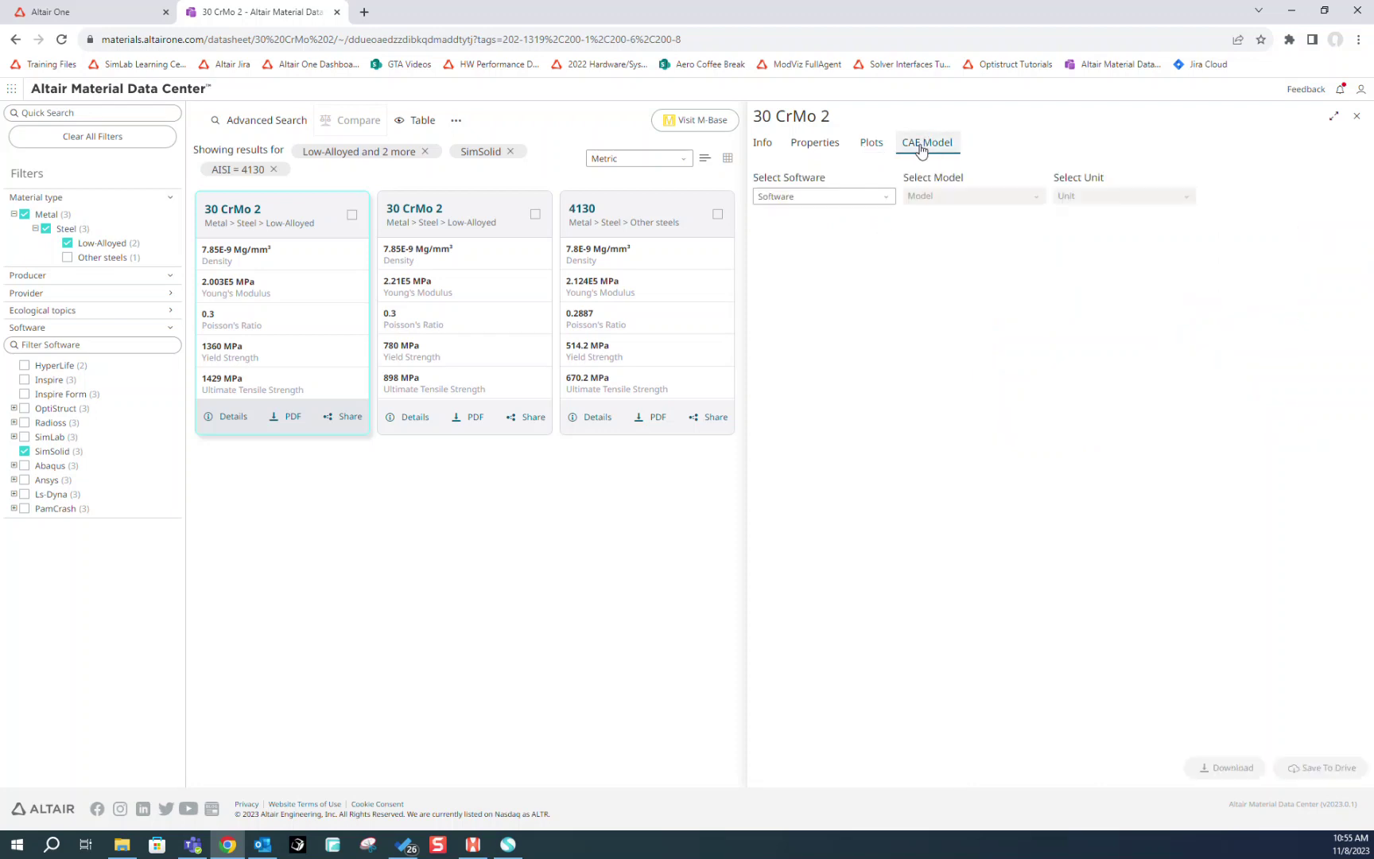
left_click(804, 196)
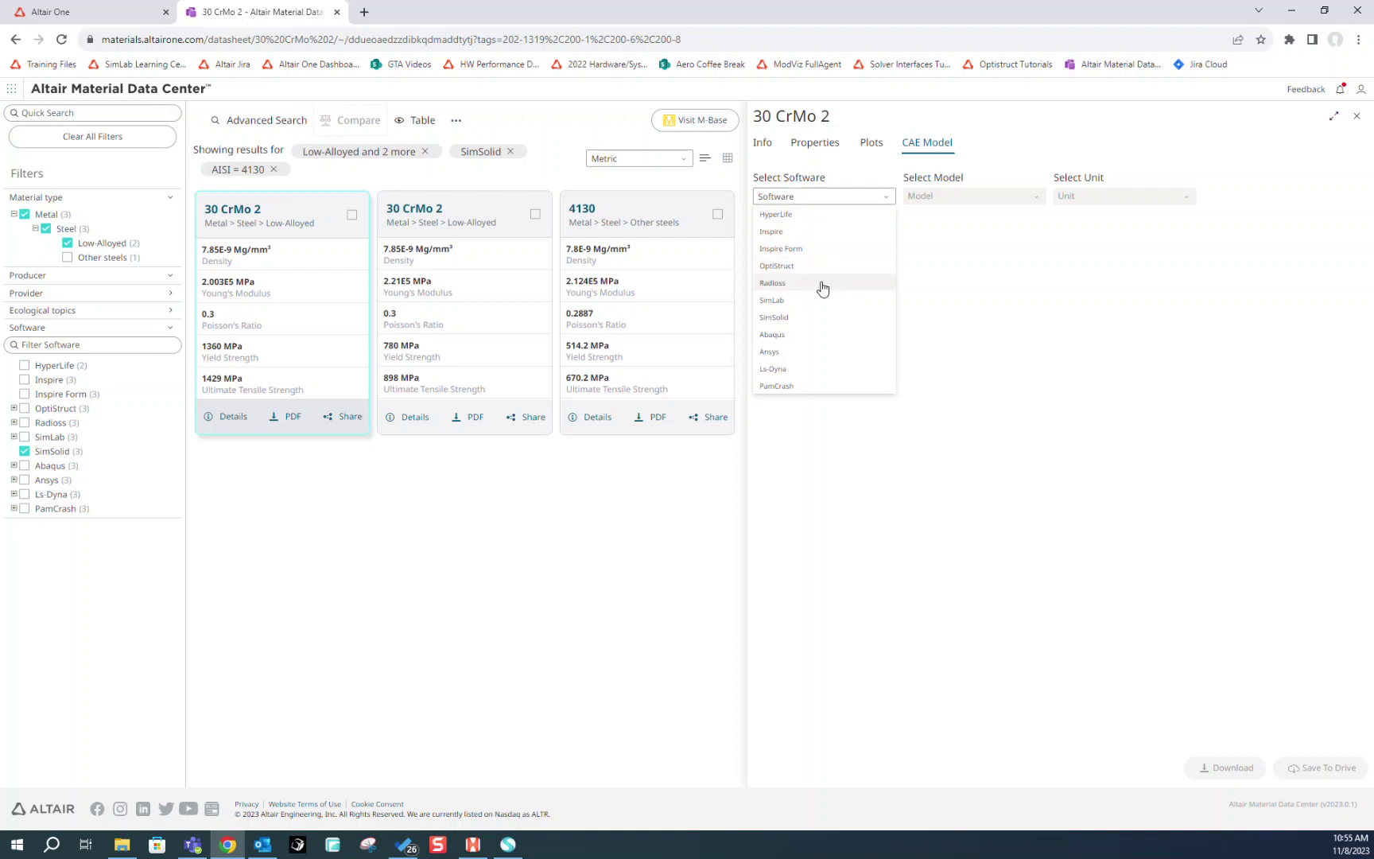
left_click(799, 318)
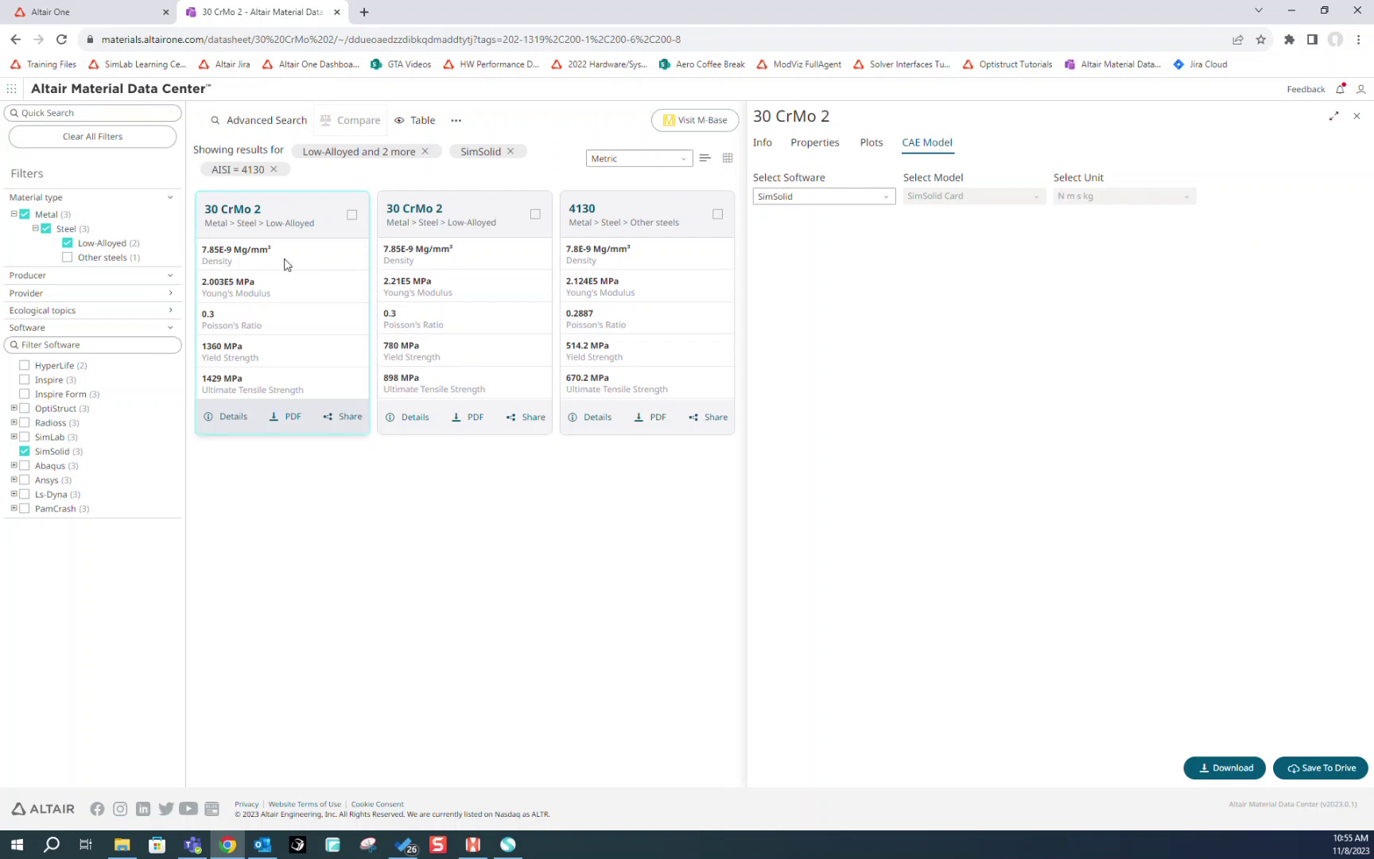
left_click_drag(236, 270, 188, 247)
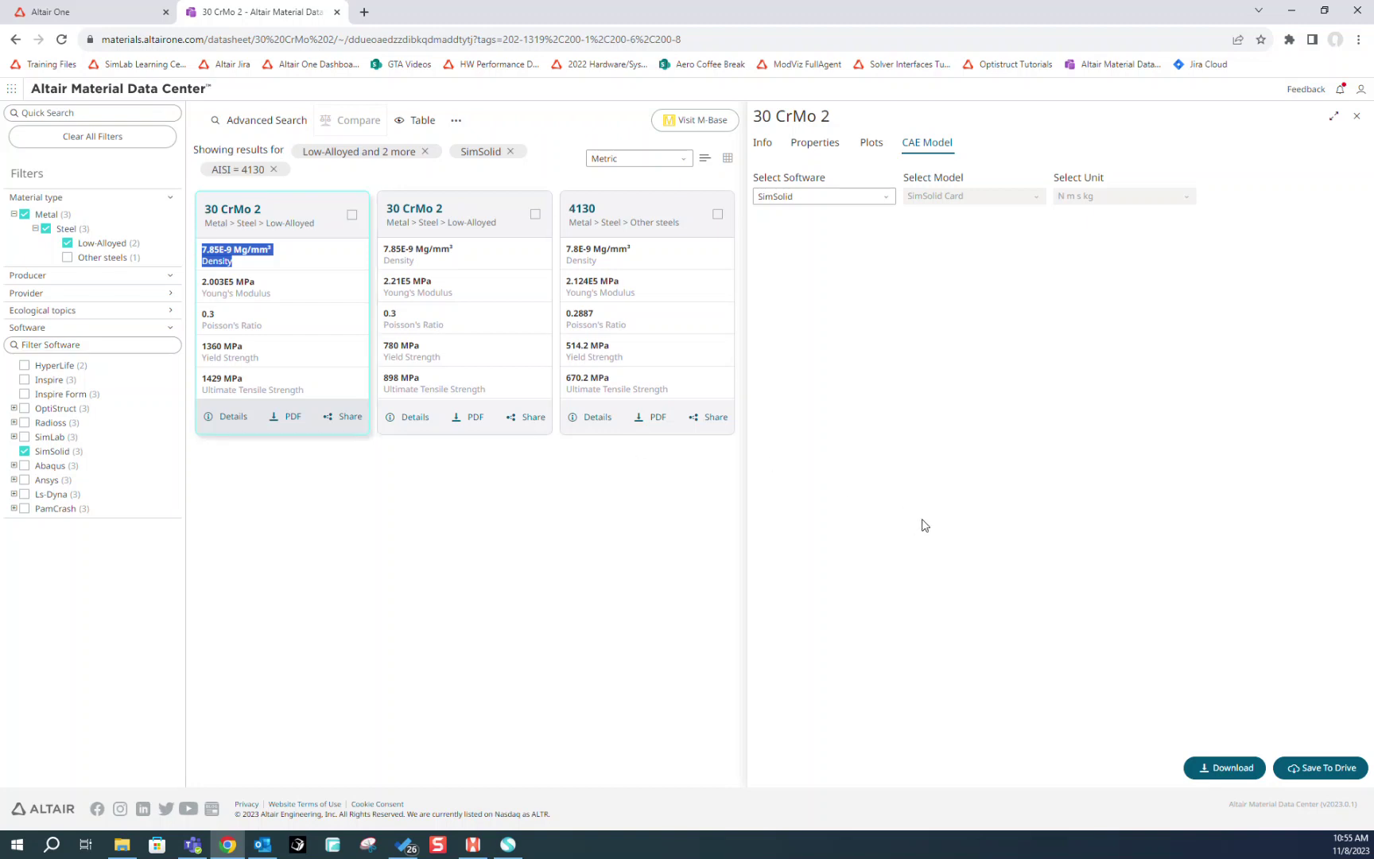
left_click(985, 414)
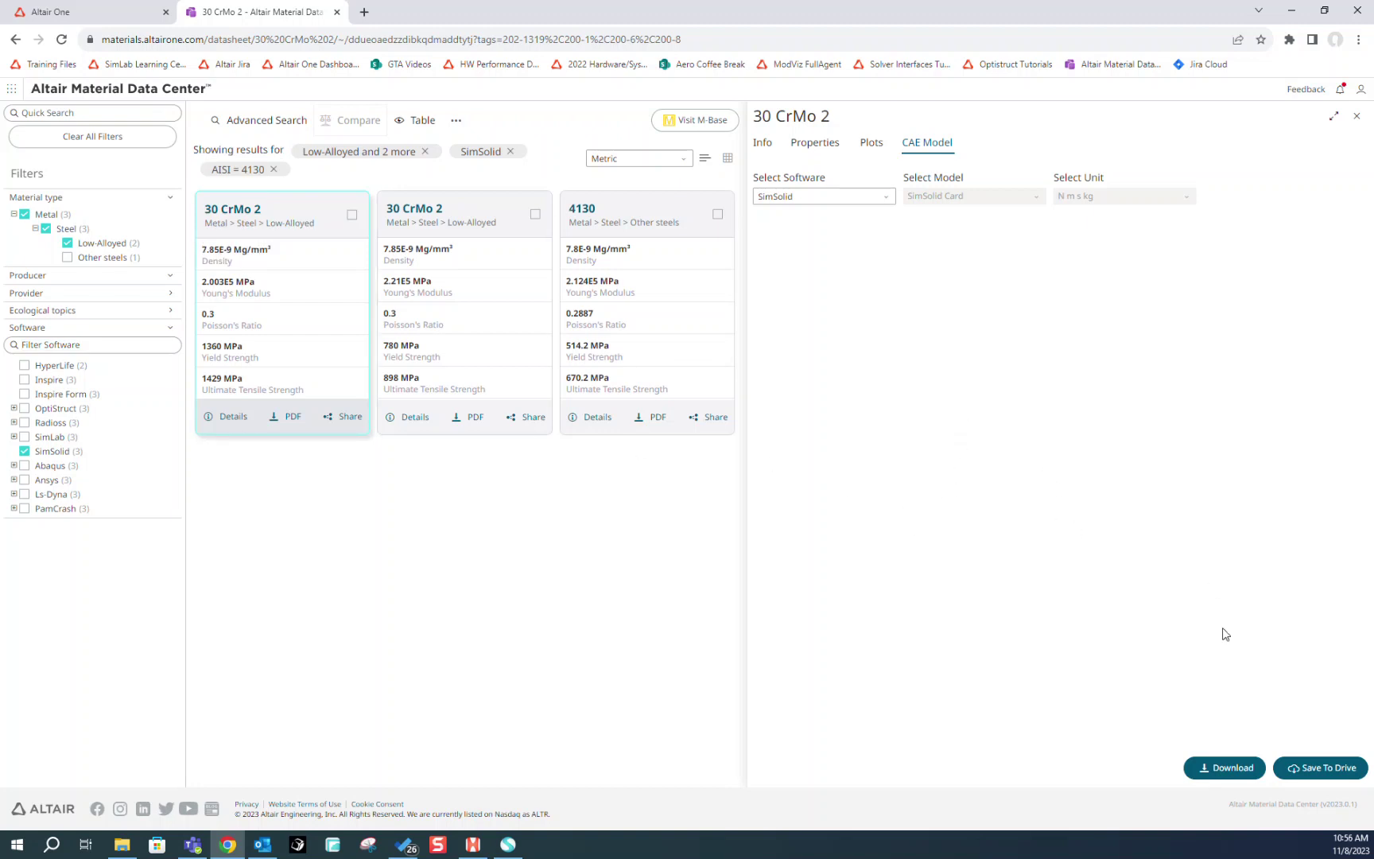
left_click(1218, 775)
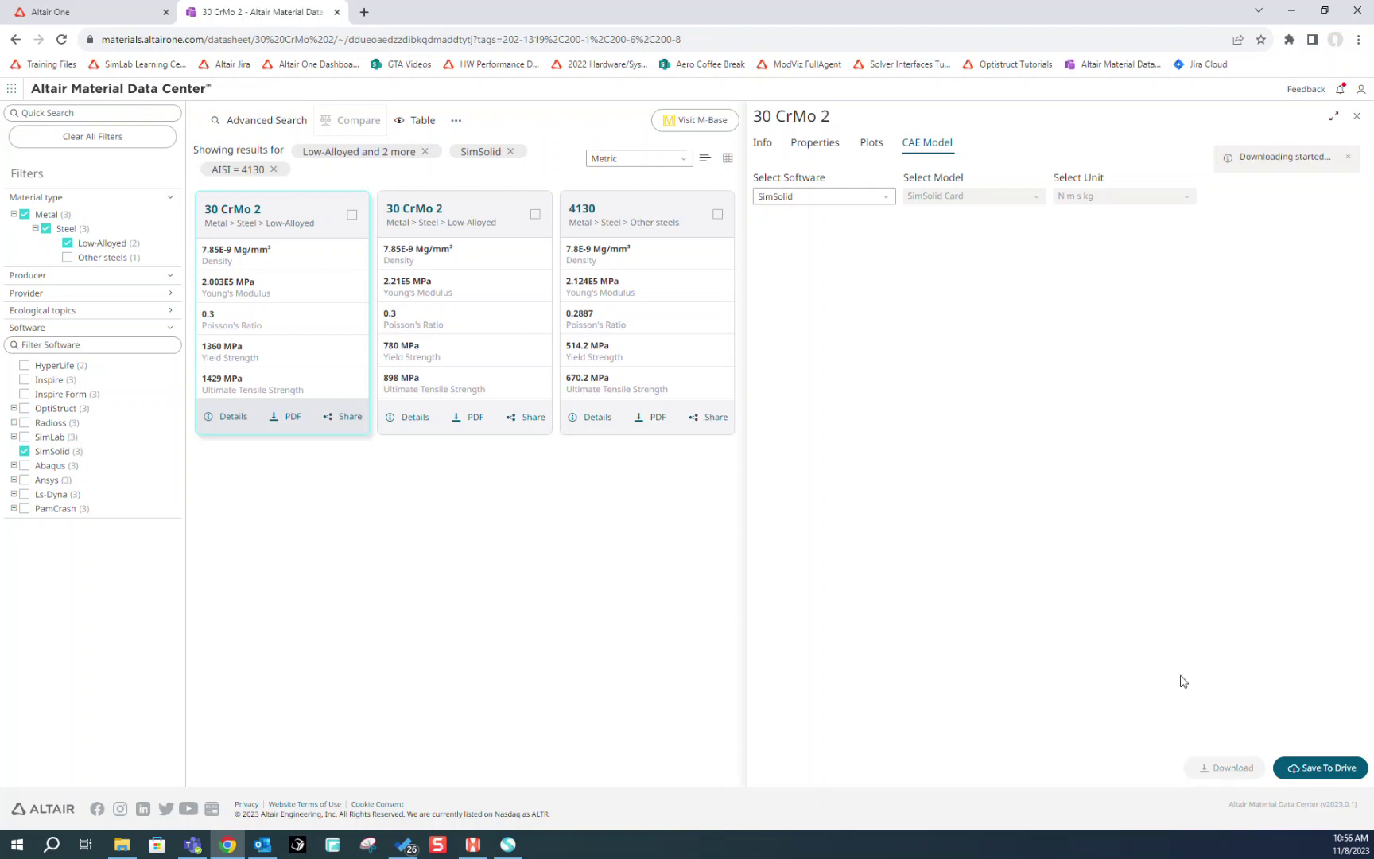
Switch to File Explorer and extract 30_CrMo_2_SimSolid.zip in the Downloads folder
left_click(123, 846)
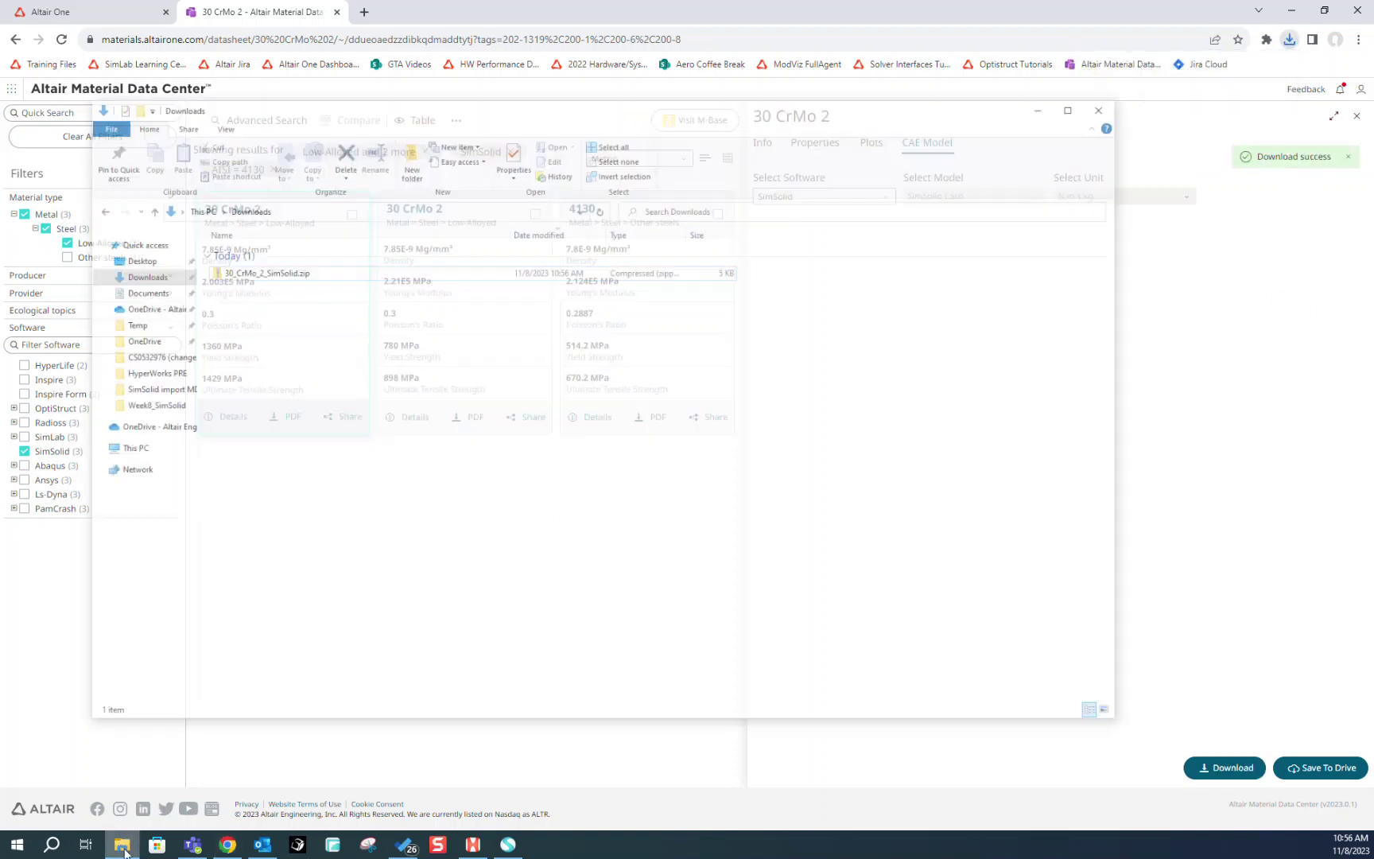
left_click(285, 230)
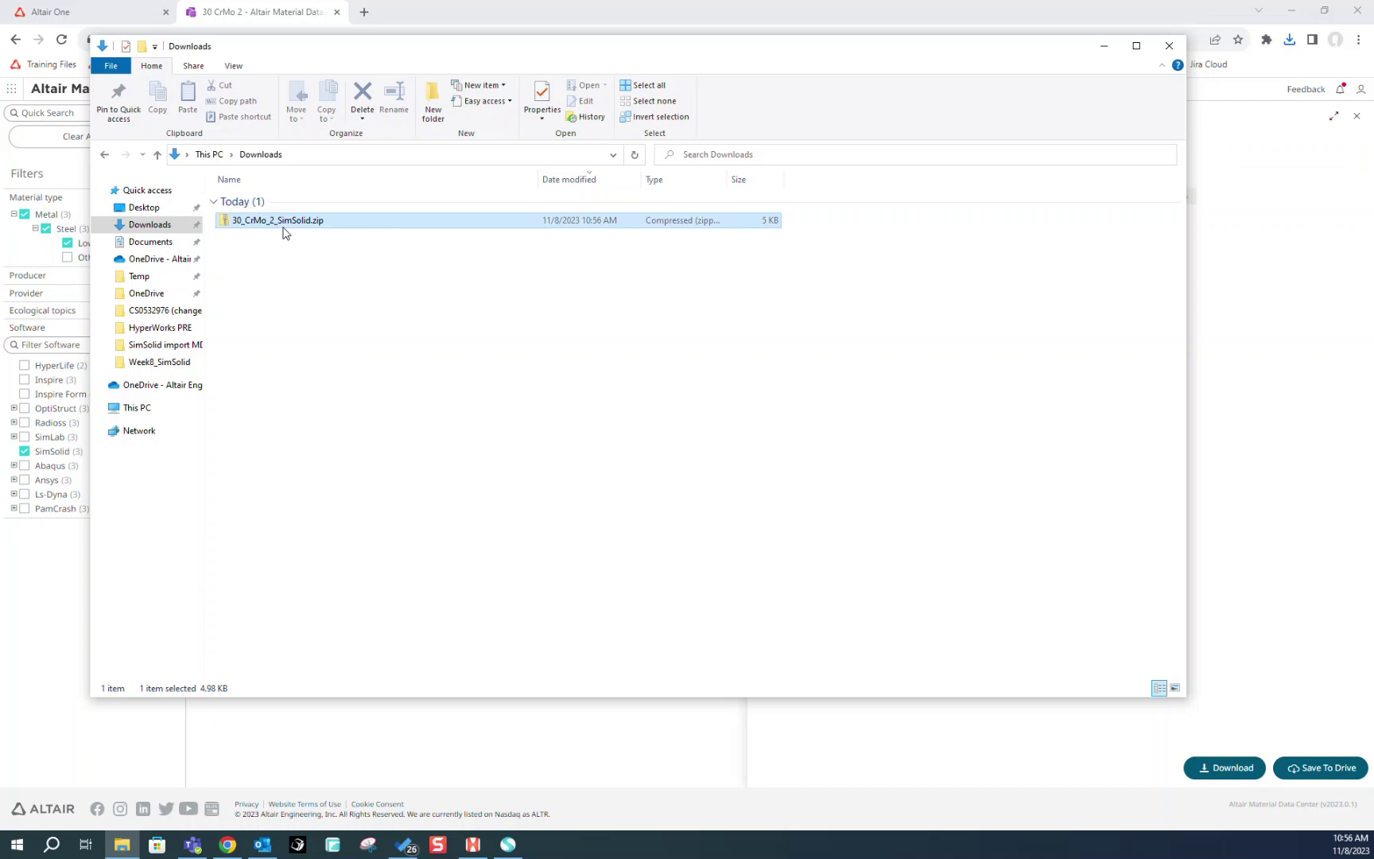
right_click(285, 230)
left_click(377, 308)
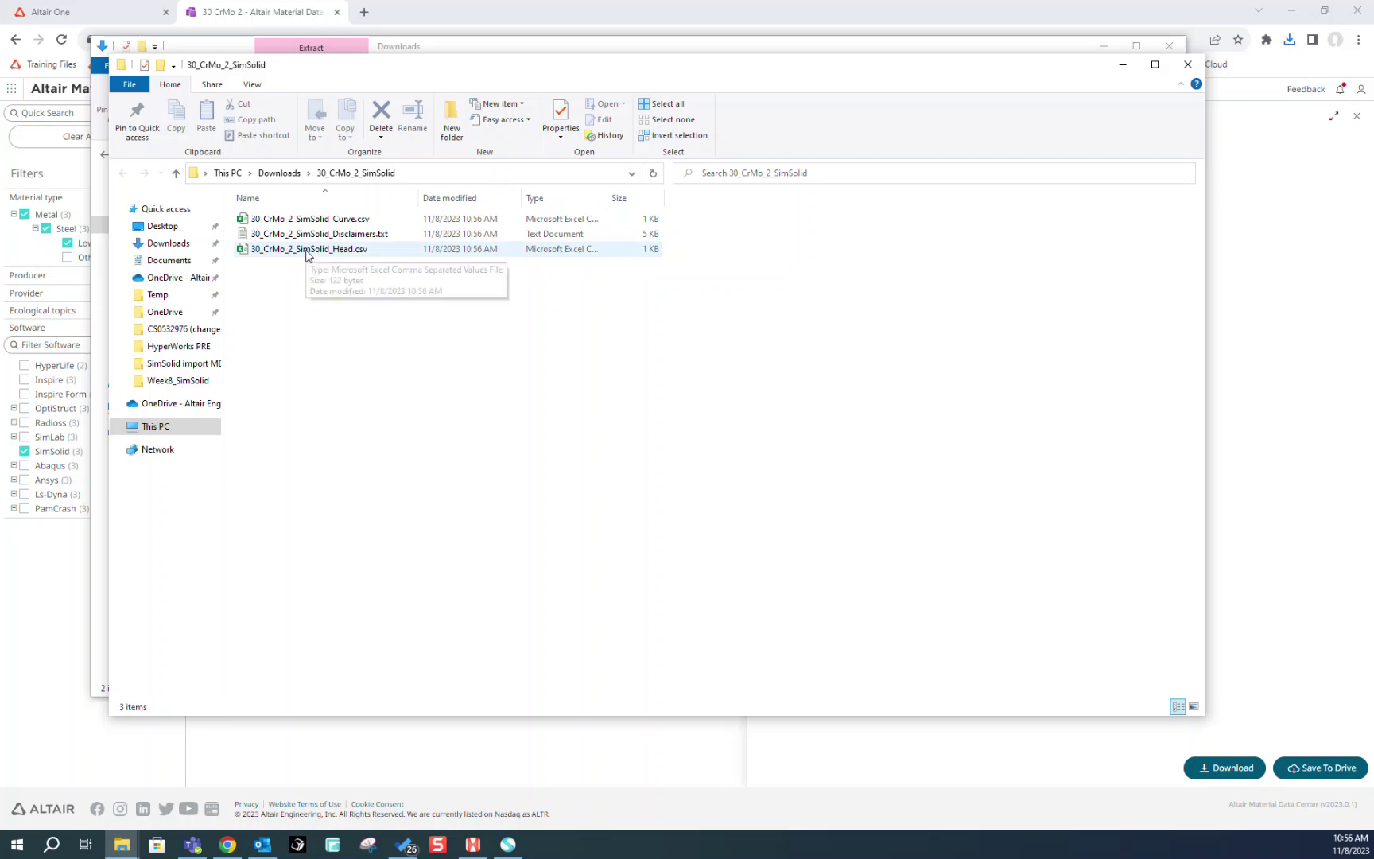
Open 30_CrMo_2_SimSolid_Head.csv in Excel, dismiss the data conversion prompt, and fit the material-group and material-name columns to their contents
double_click(308, 251)
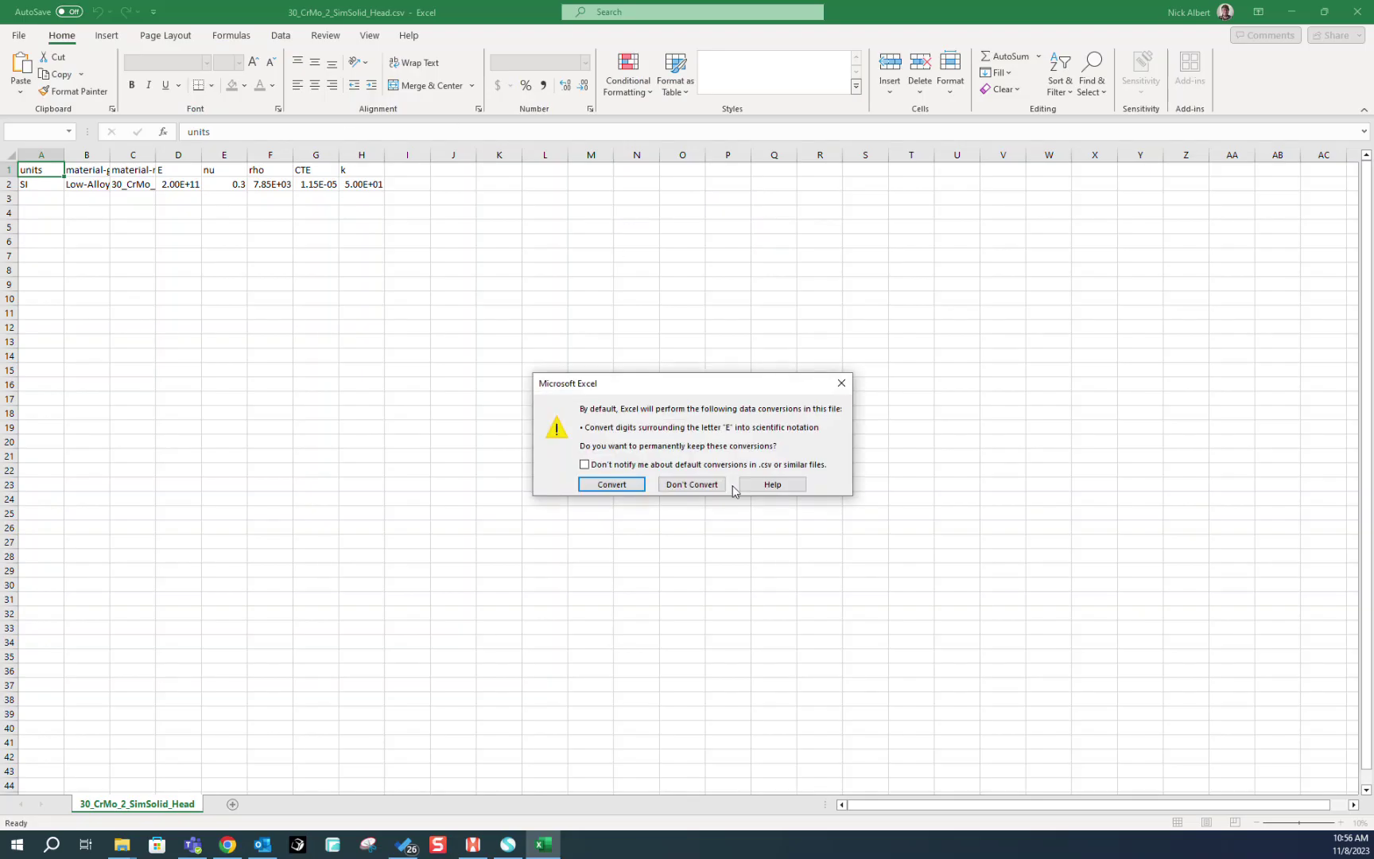
left_click(842, 383)
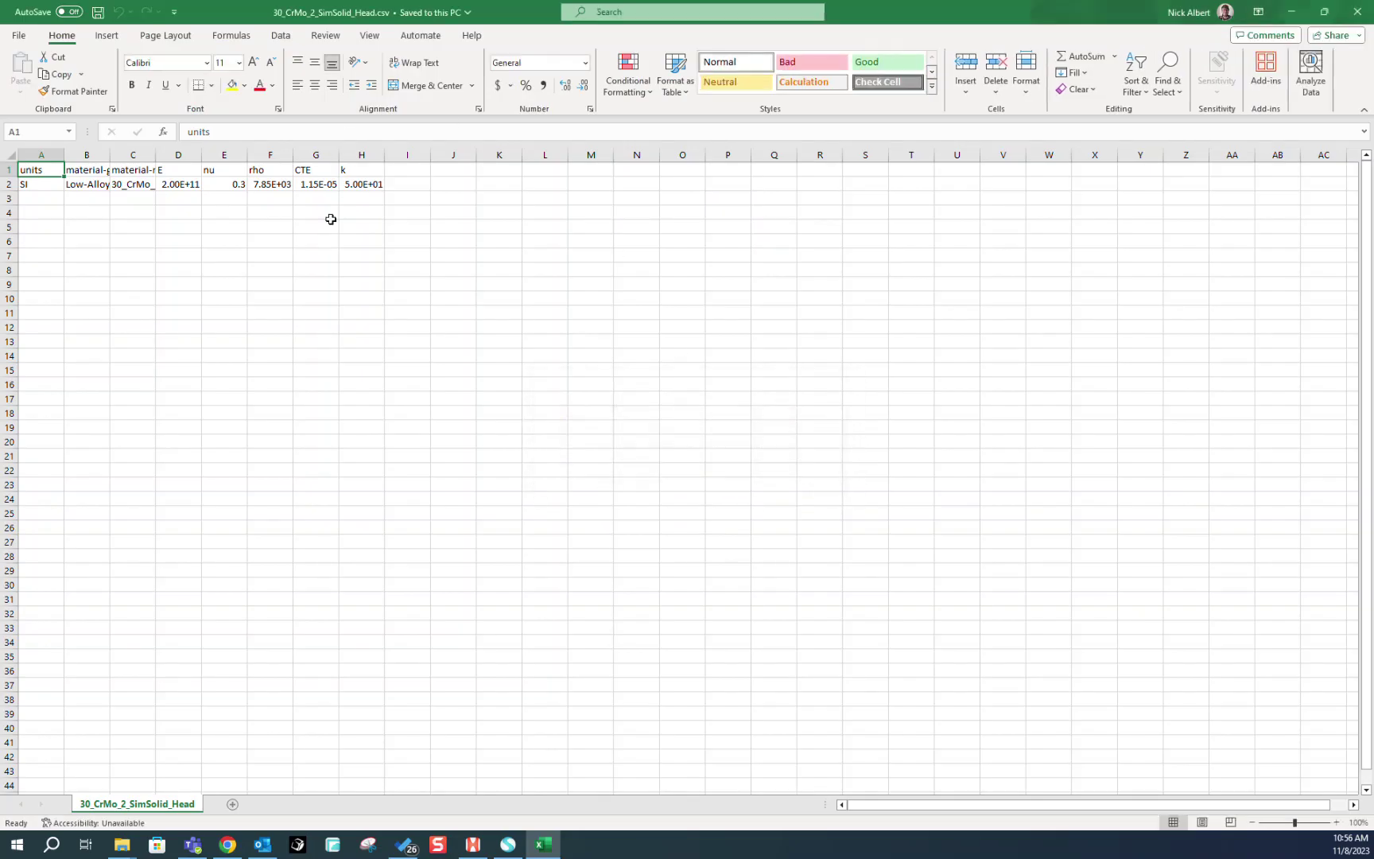
double_click(110, 159)
double_click(183, 155)
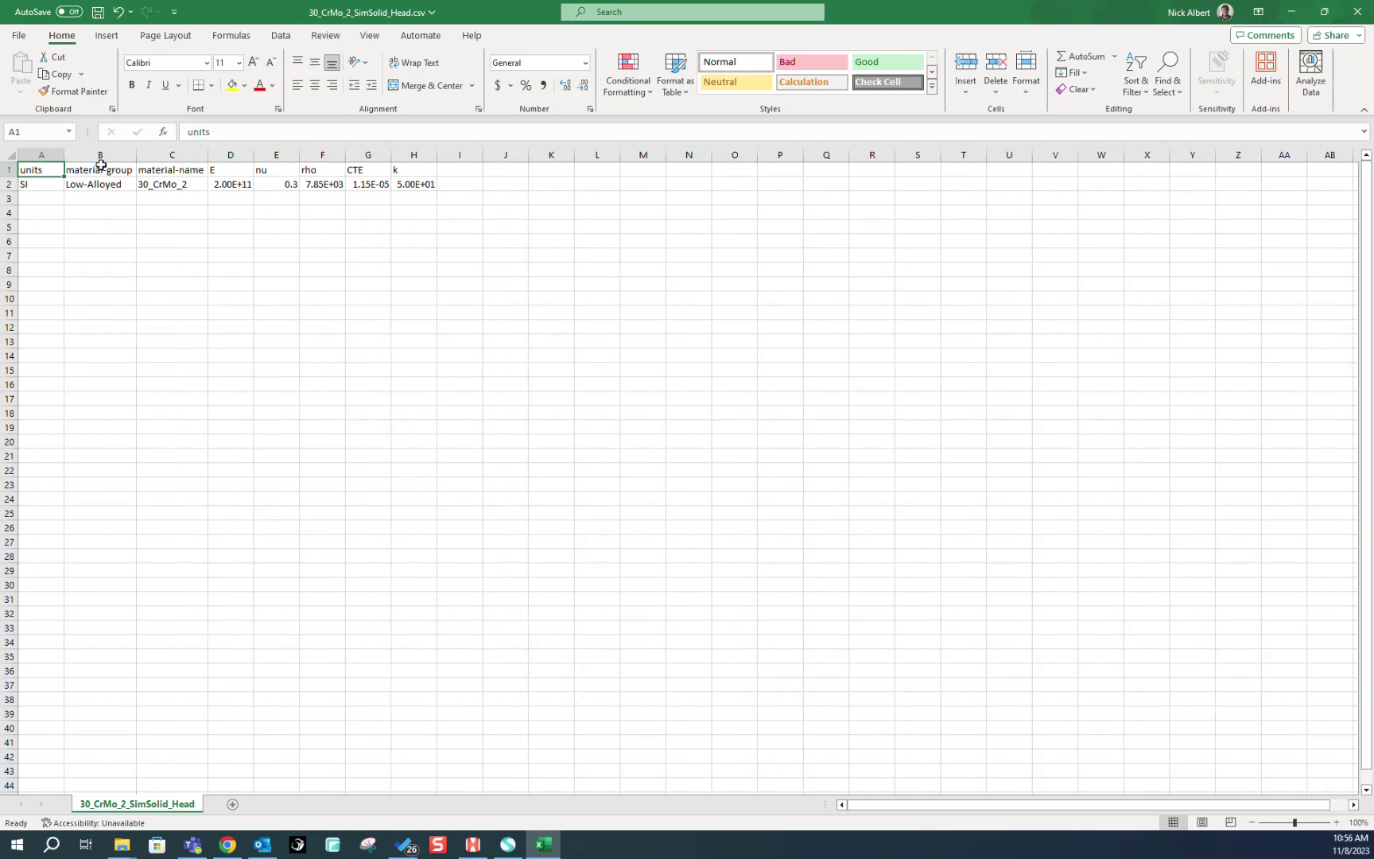
Examine the material-group heading and its value cell in the SimSolid header sheet
left_click_drag(101, 165, 111, 184)
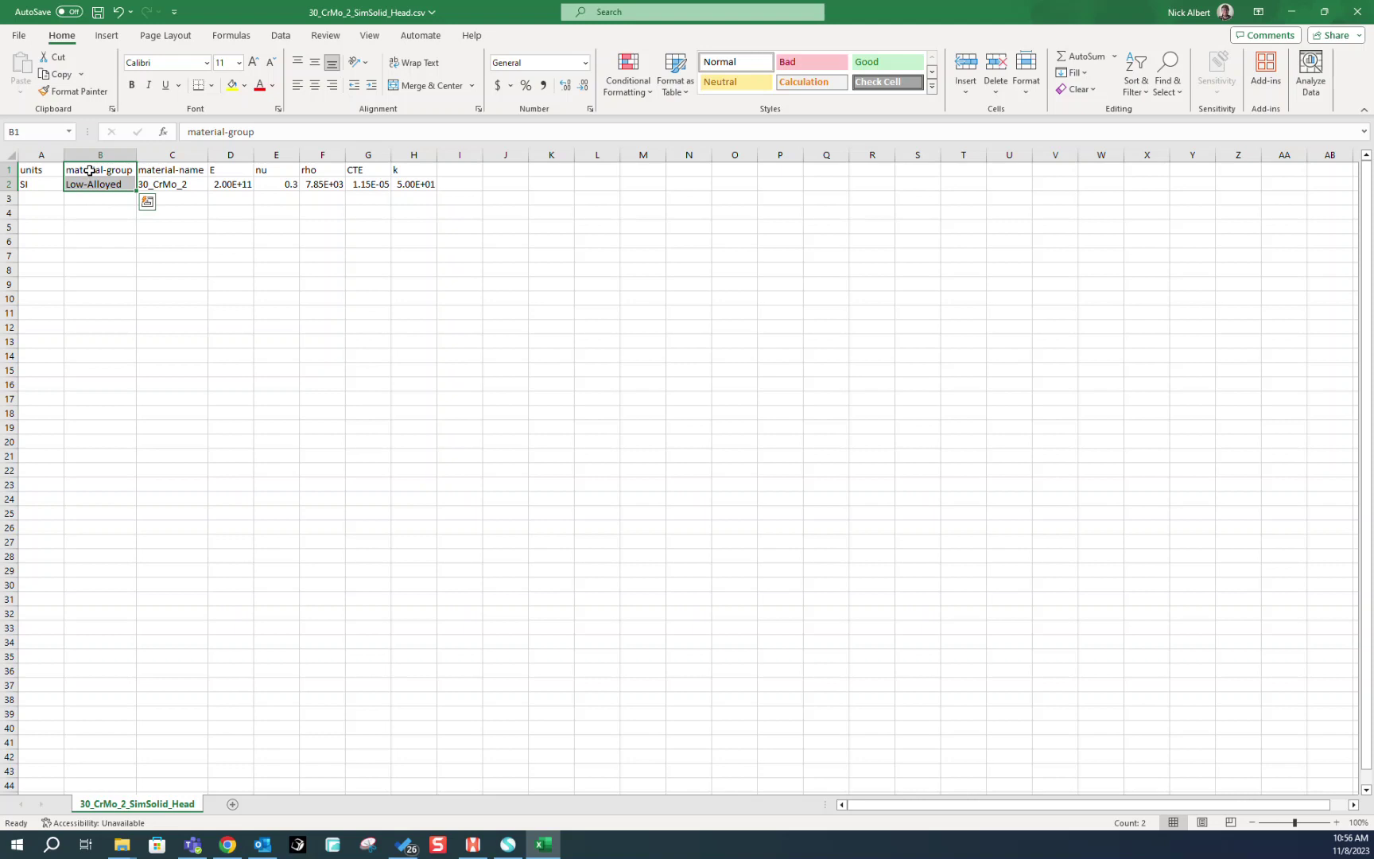
left_click(92, 183)
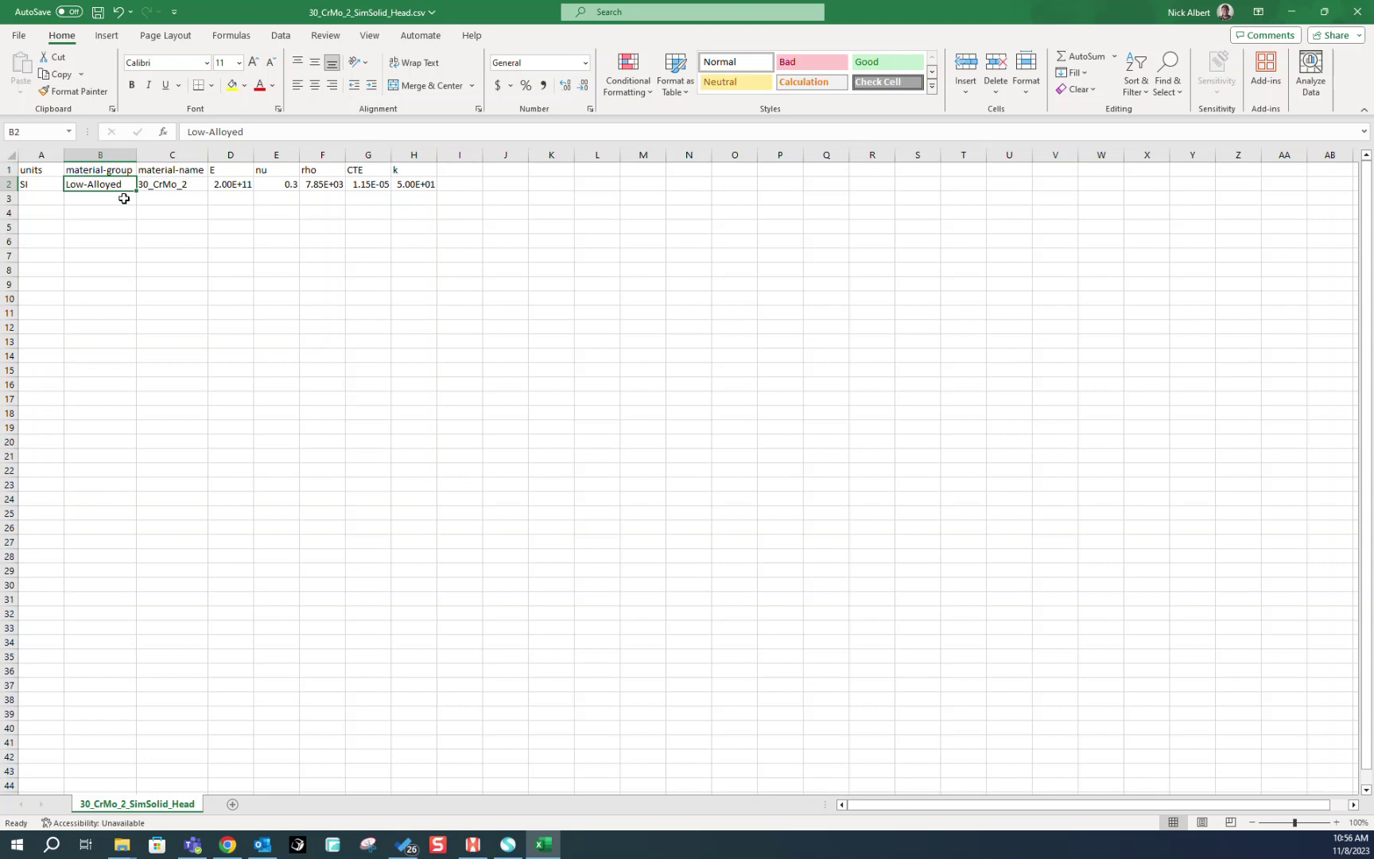
left_click(116, 225)
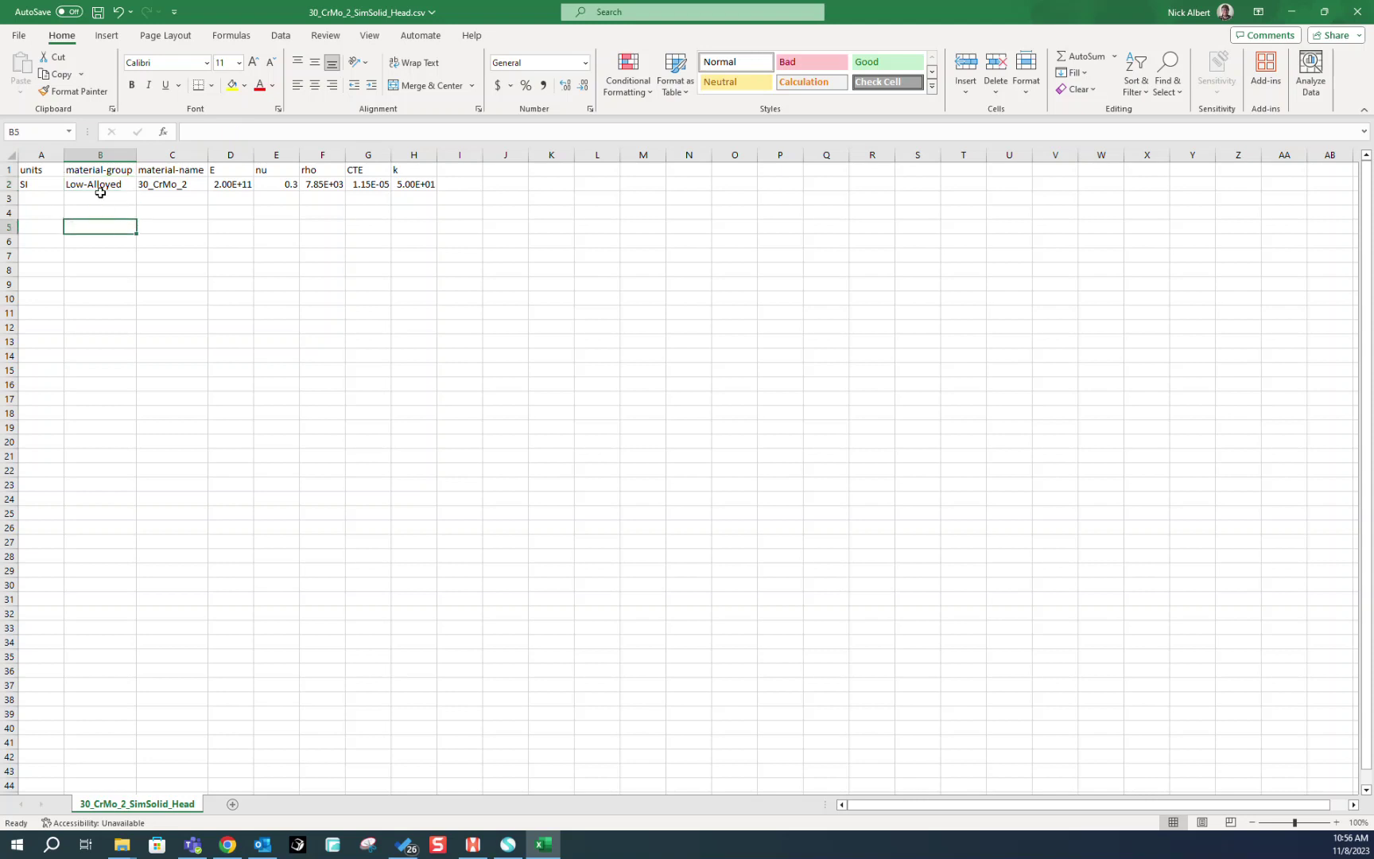
left_click(101, 183)
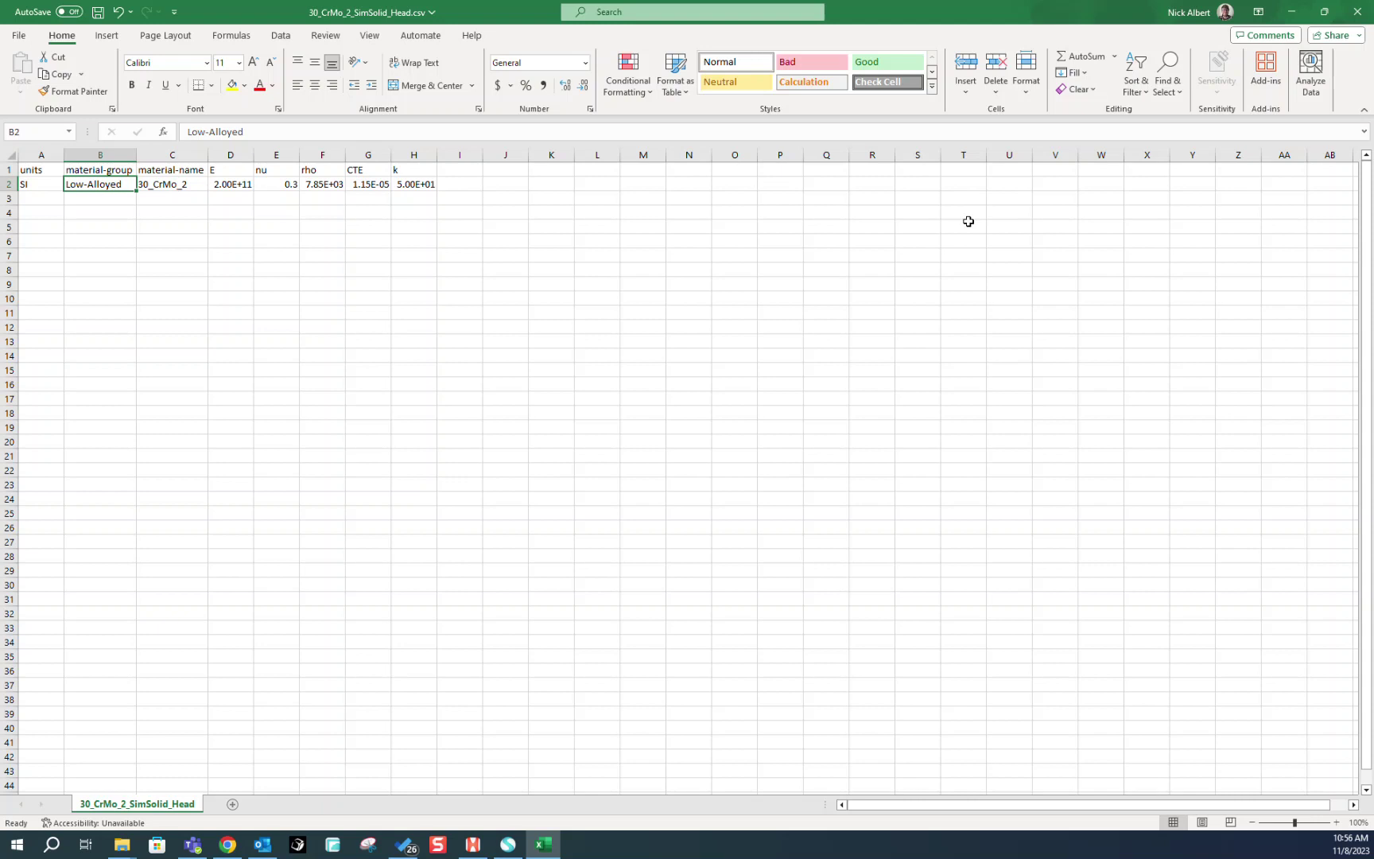
Close the header CSV without saving its changes and switch to SimSolid
left_click(1357, 12)
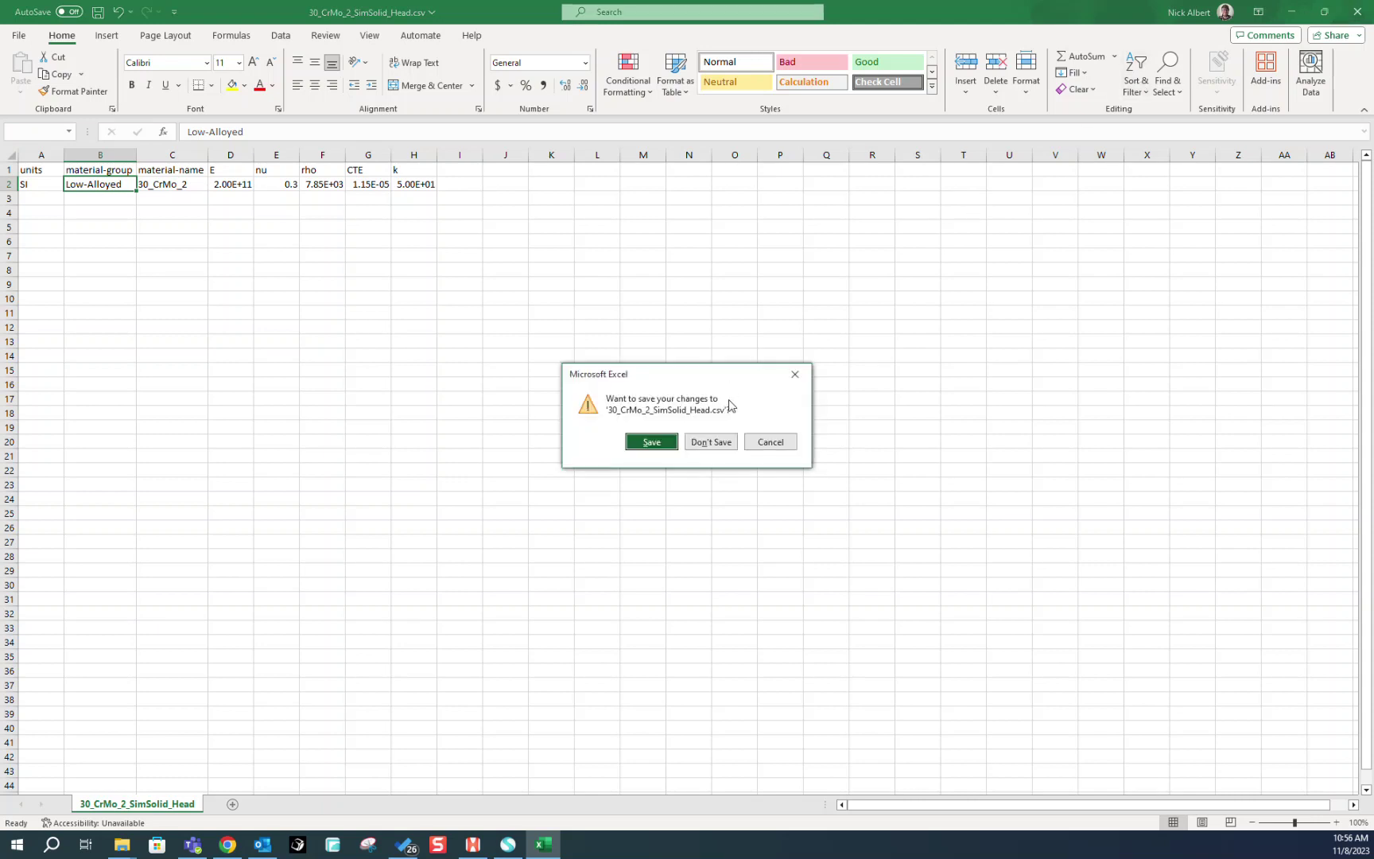
left_click(710, 441)
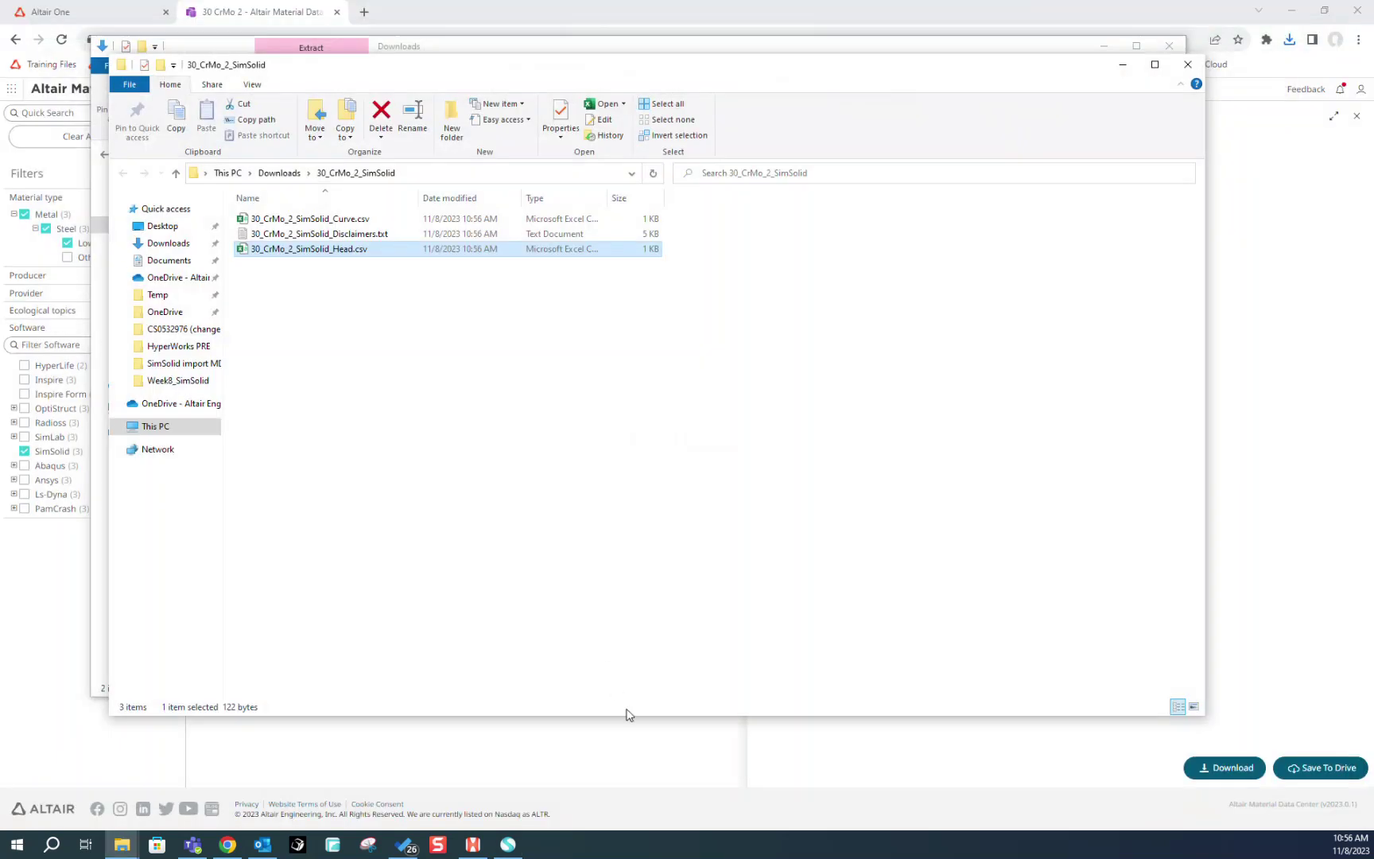
left_click(510, 844)
Import 30_CrMo_2_SimSolid_Head.csv into the material database, accepting SI import units with stress in pascals and density in kg/m^3
left_click(100, 24)
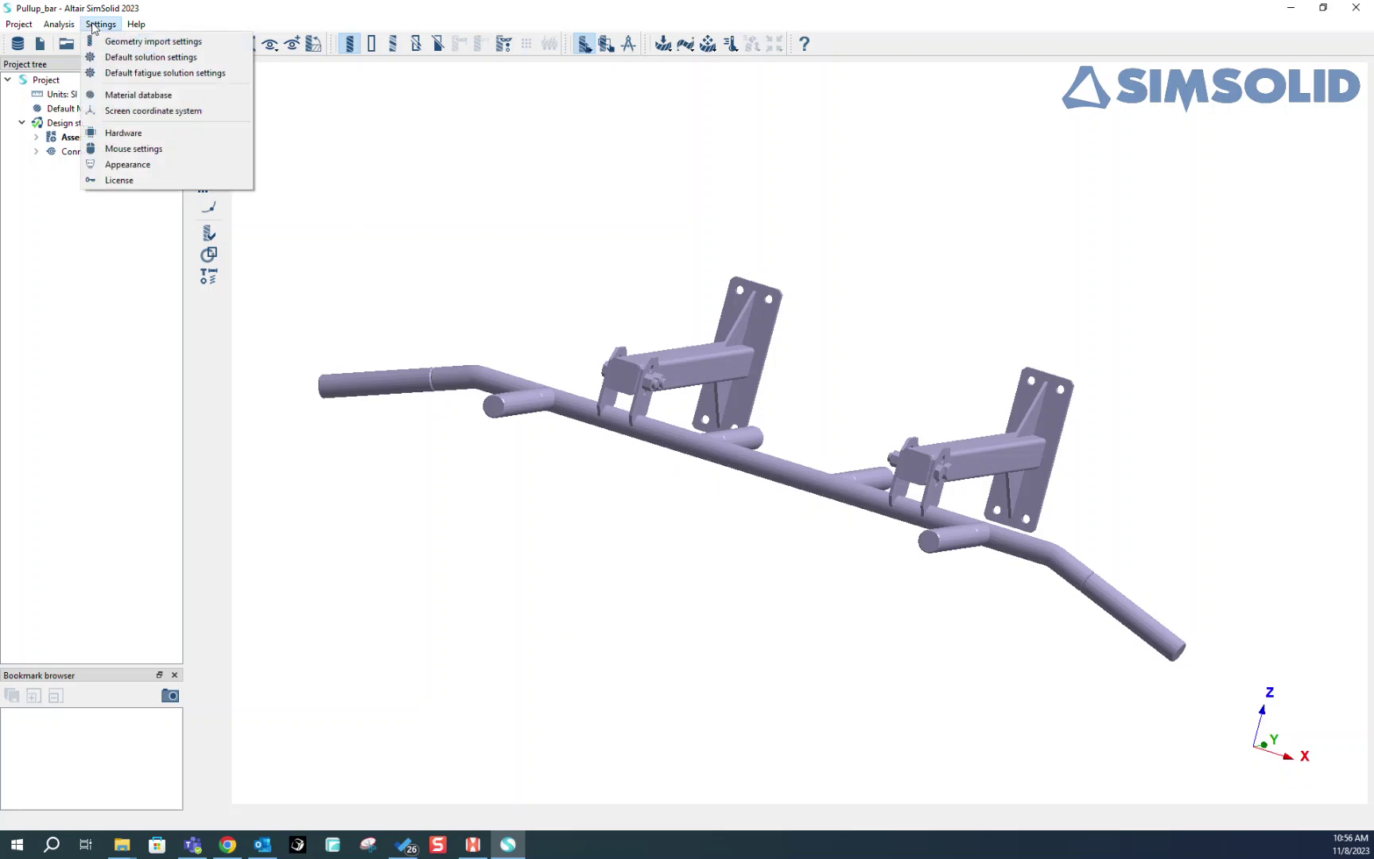
left_click(159, 94)
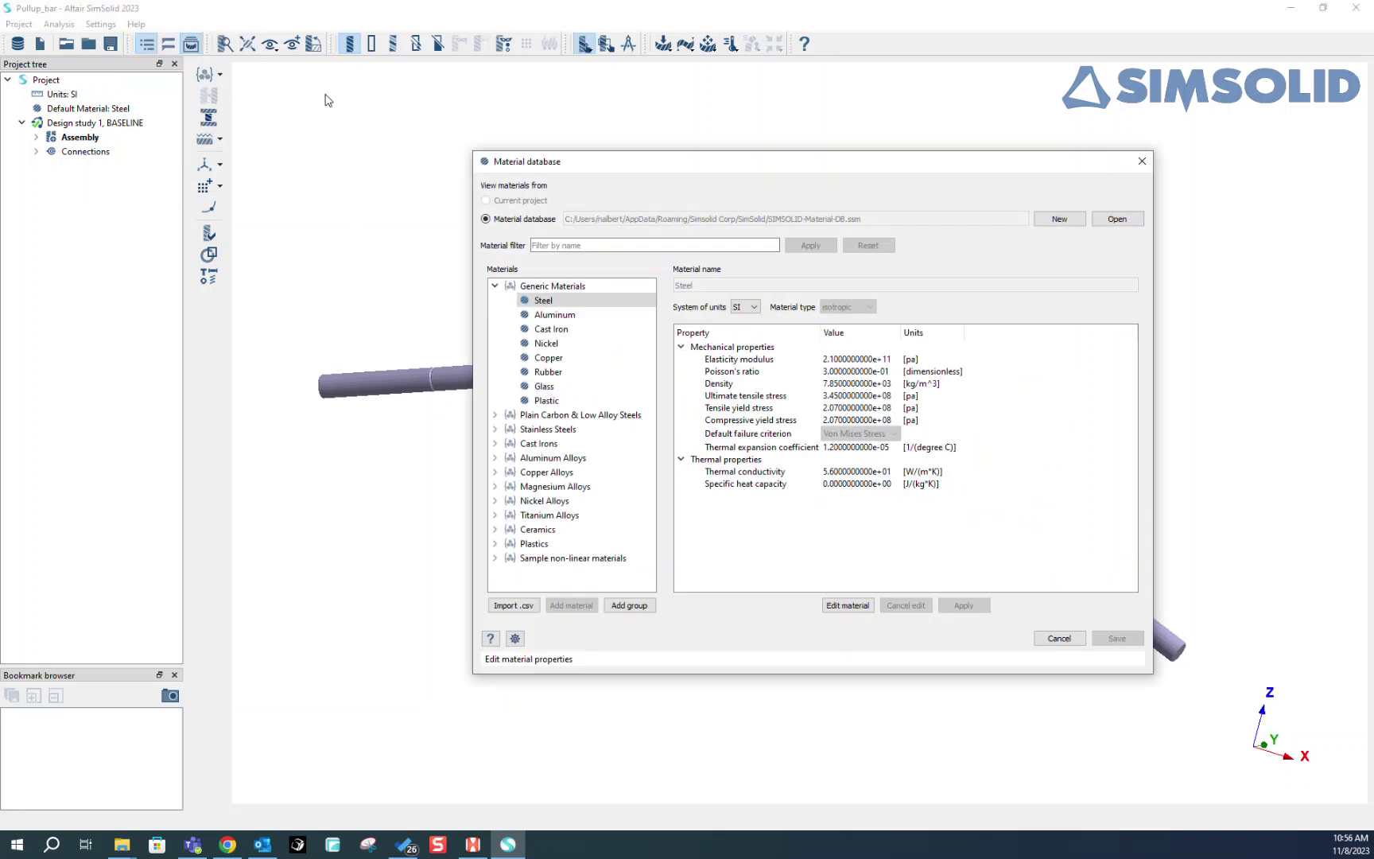
left_click_drag(598, 167, 534, 141)
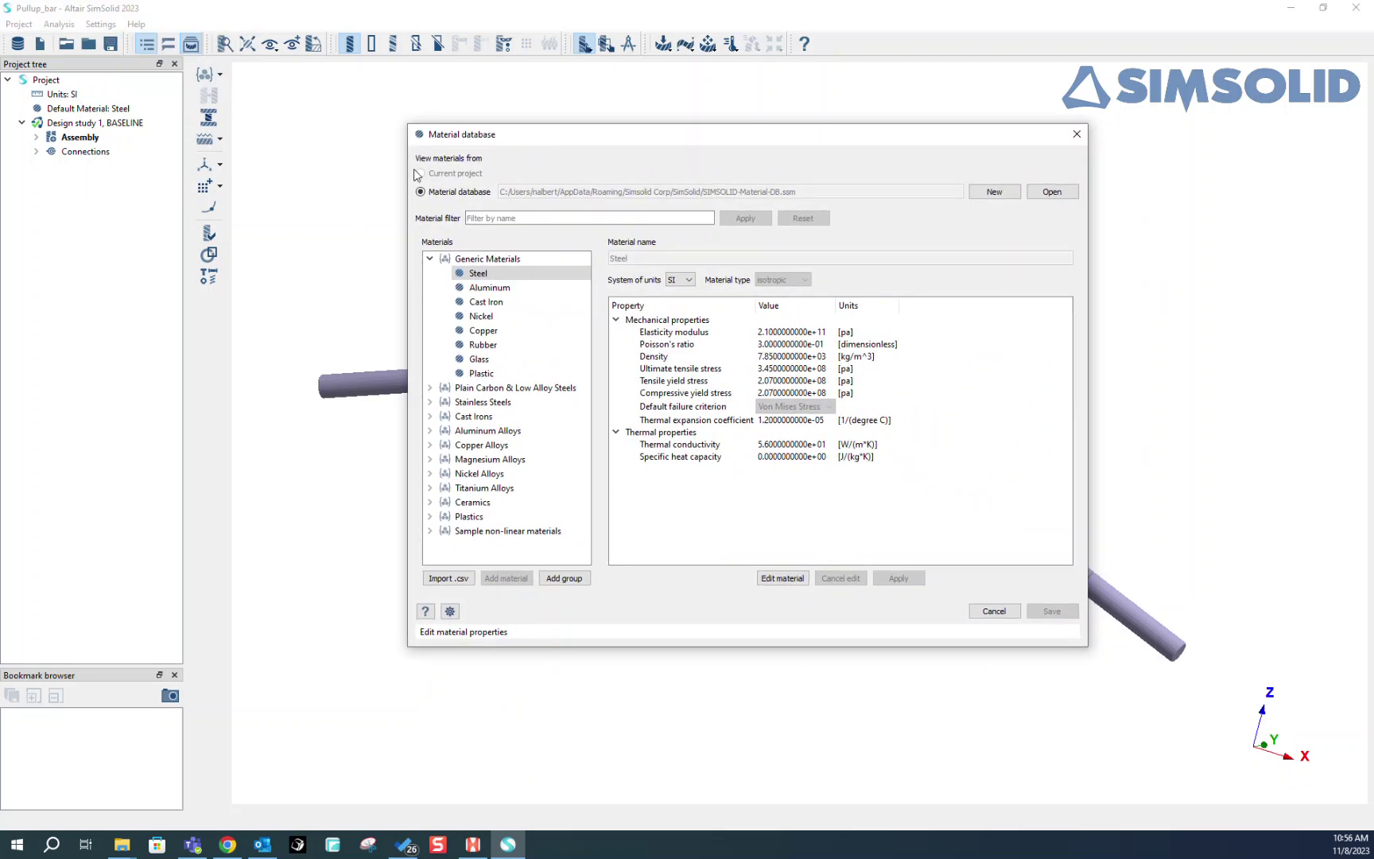
left_click(447, 584)
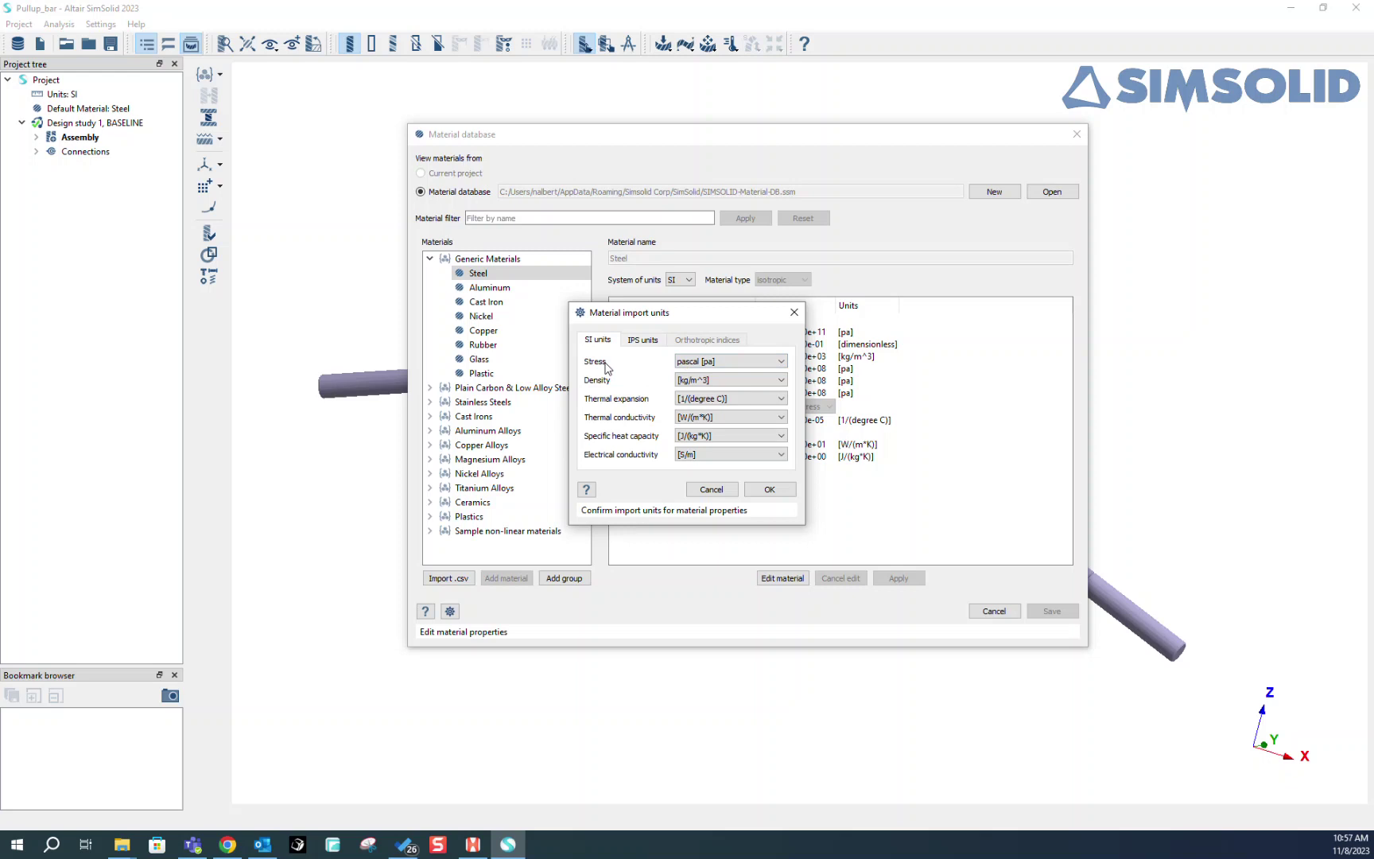
left_click(770, 489)
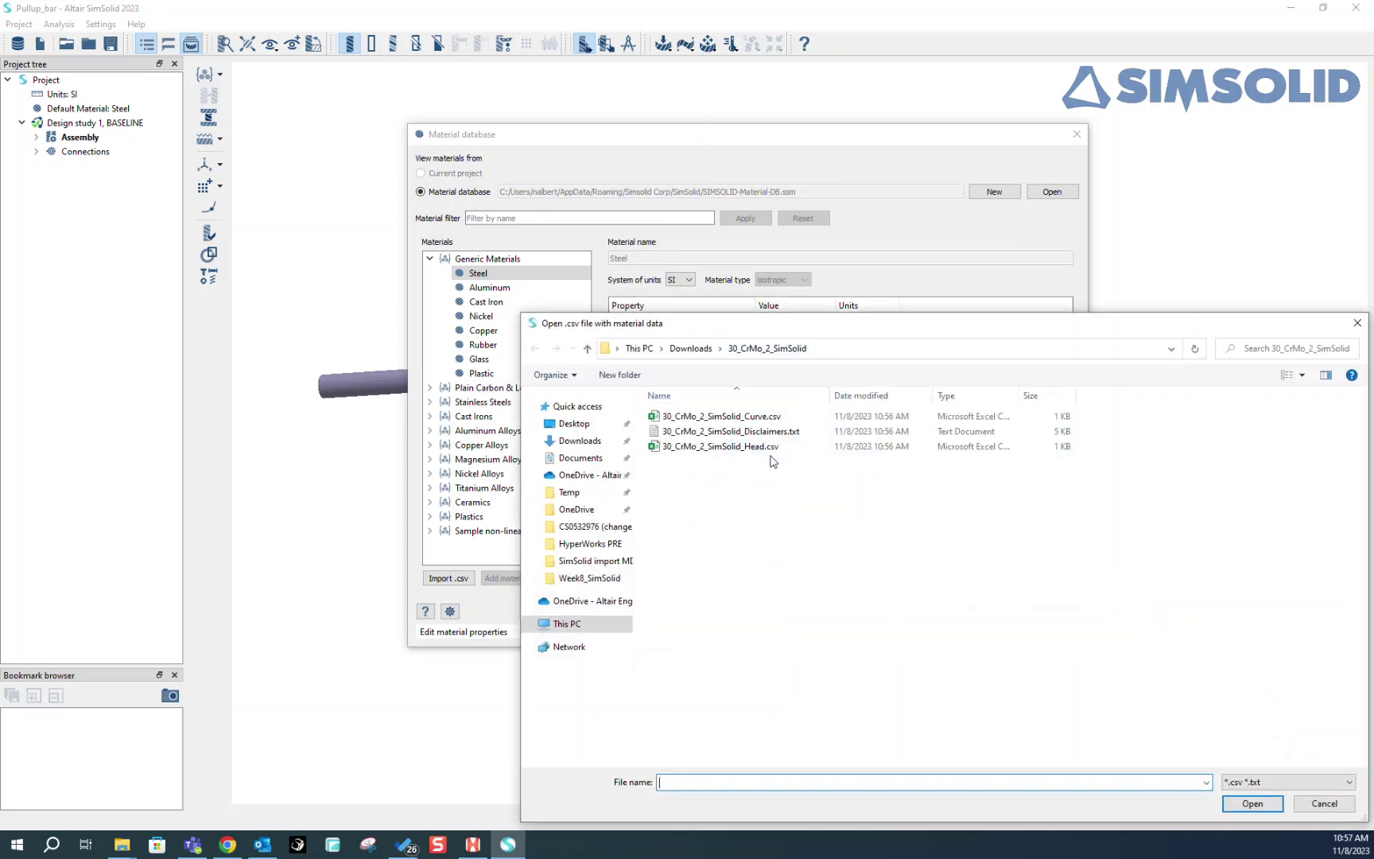
left_click(740, 447)
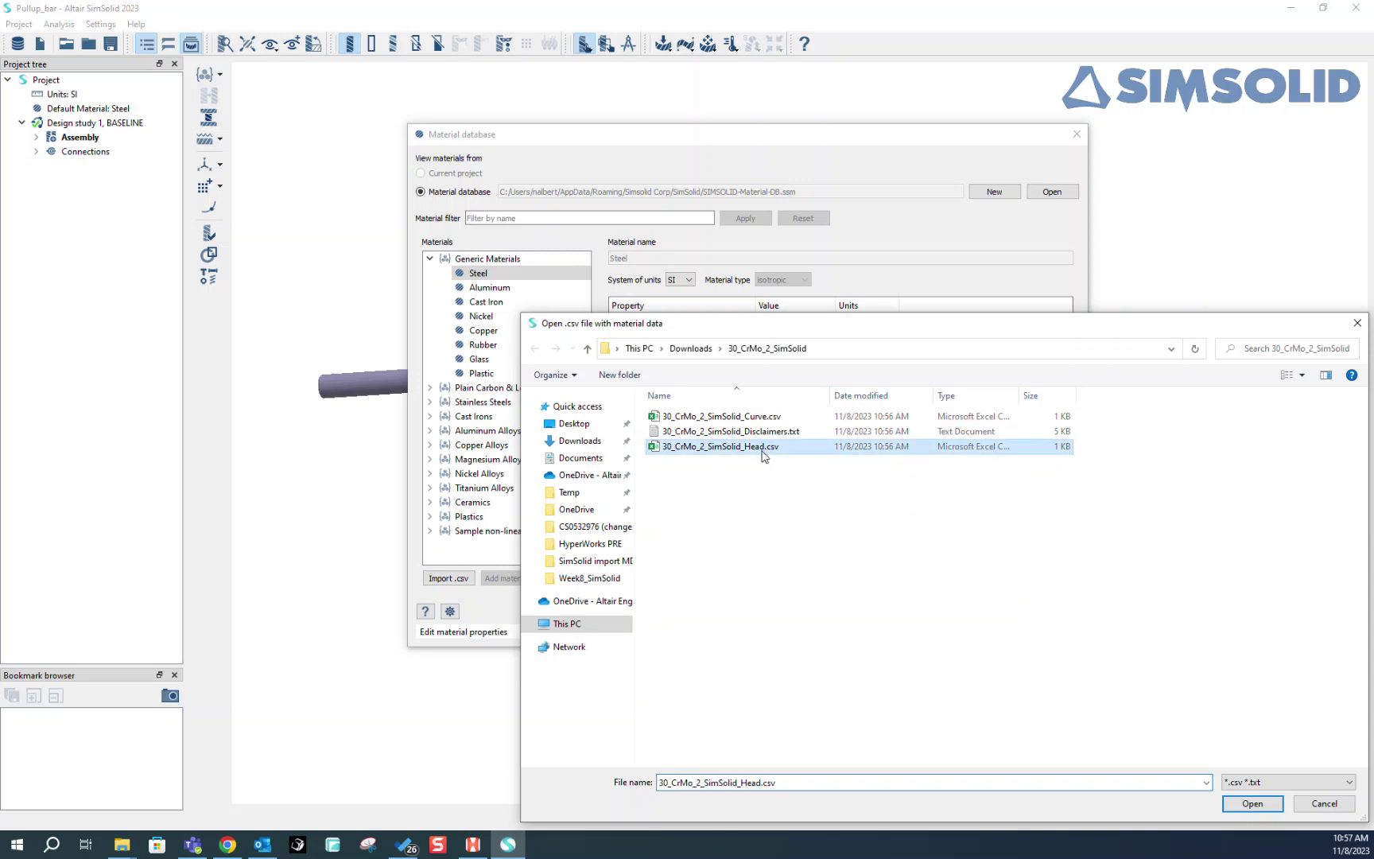
left_click(1241, 803)
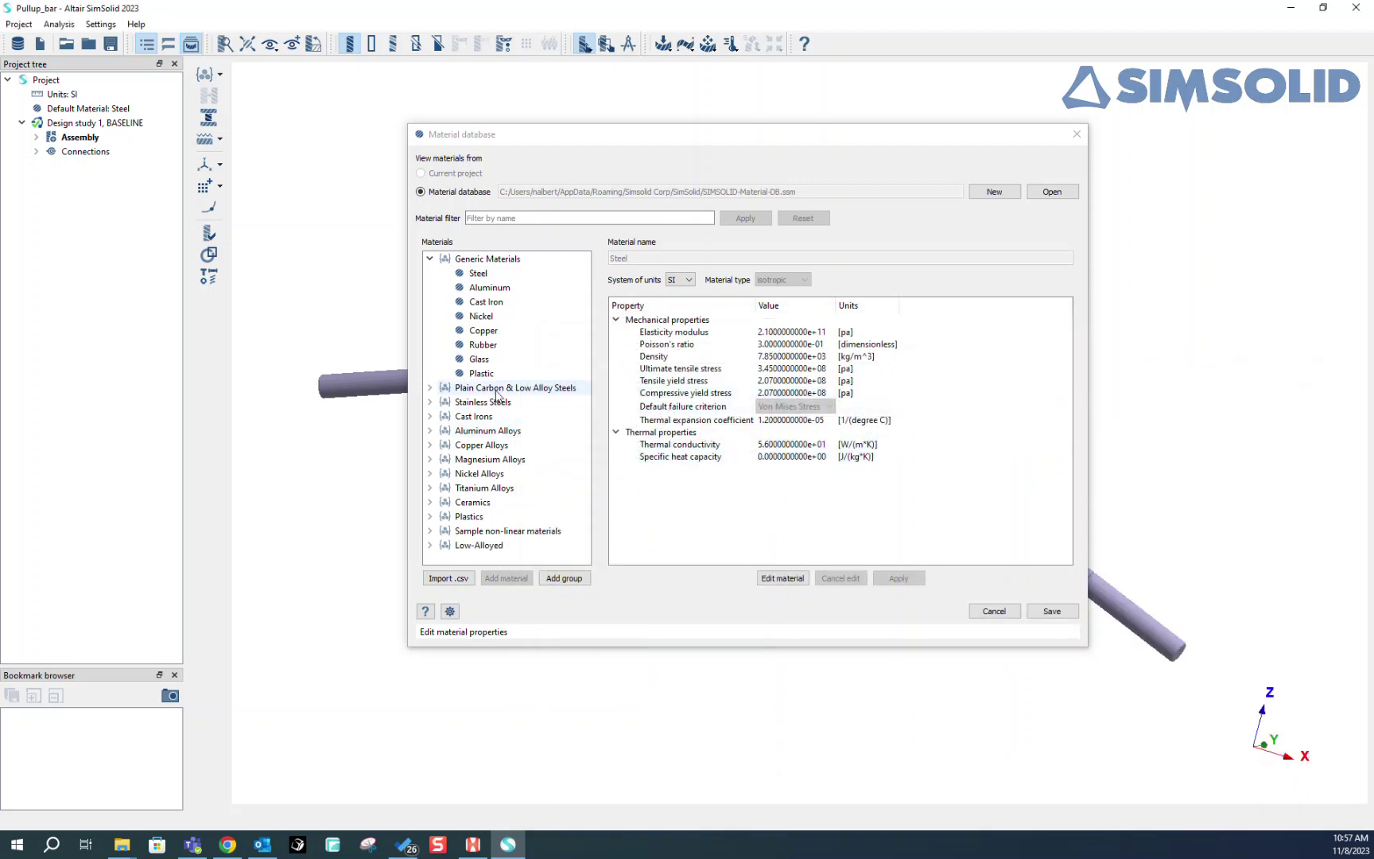
Collapse the Generic Materials group and display the properties of 30_CrMo_2 in the Low-Alloyed group
left_click(430, 258)
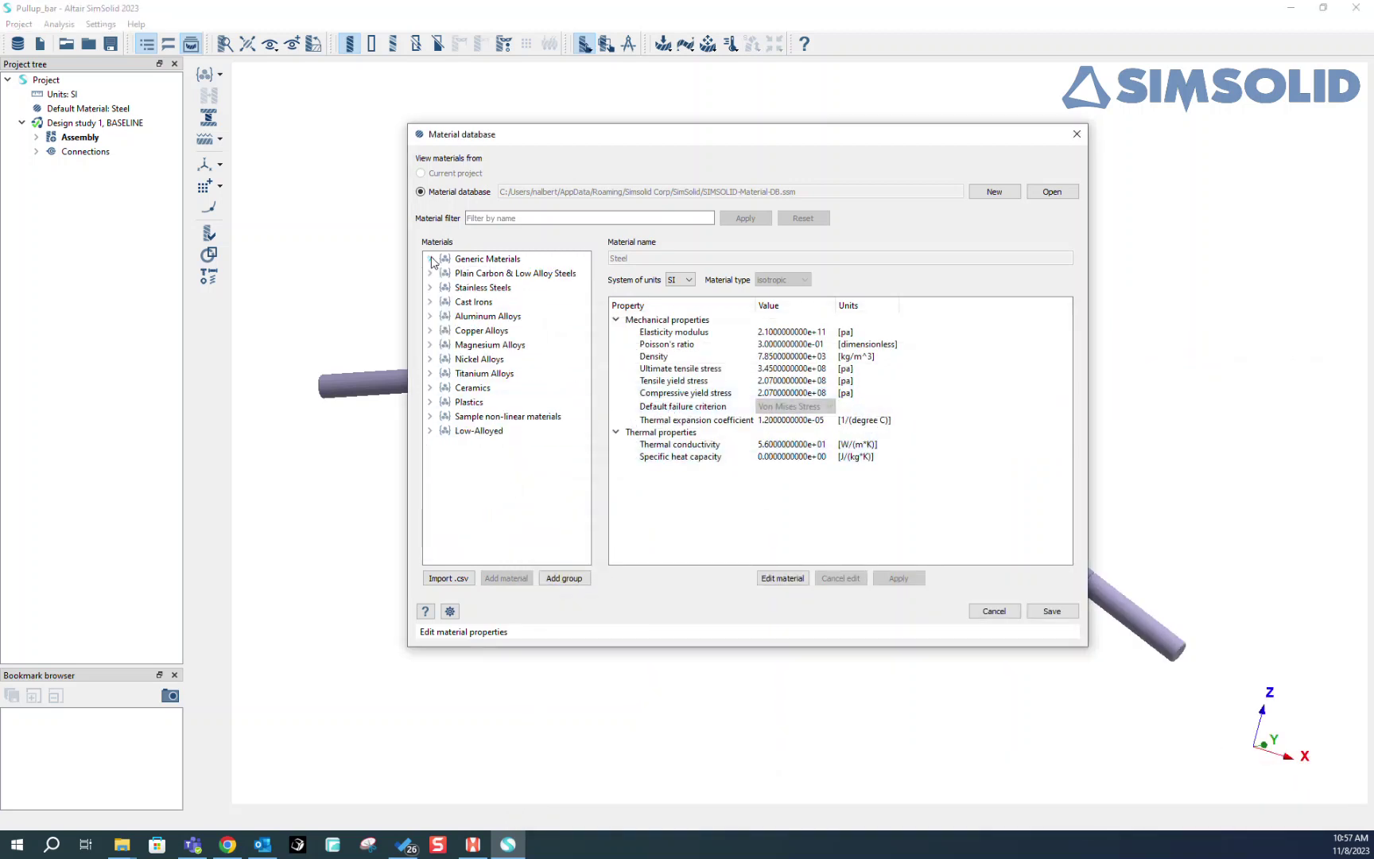
left_click(431, 430)
left_click(488, 446)
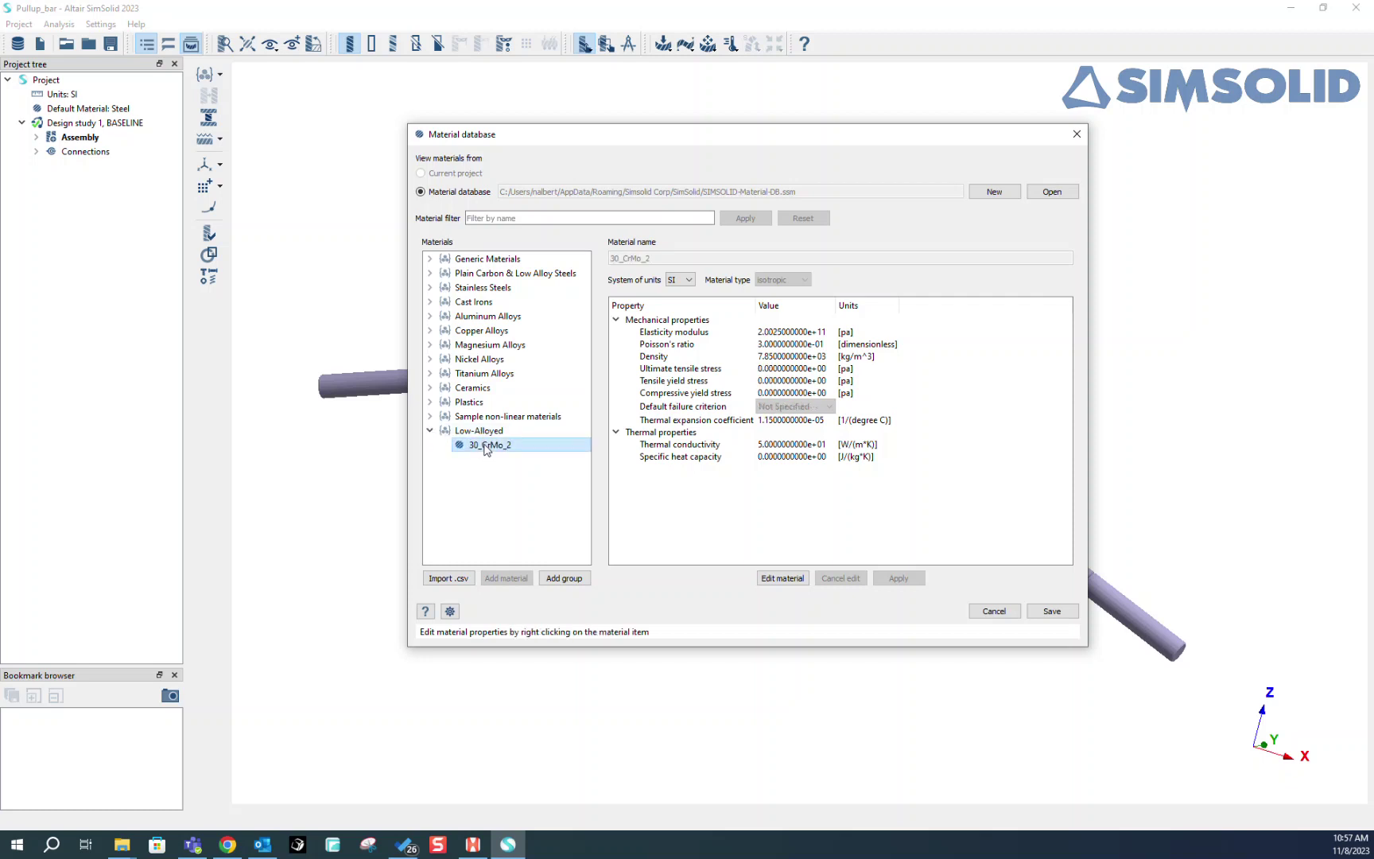